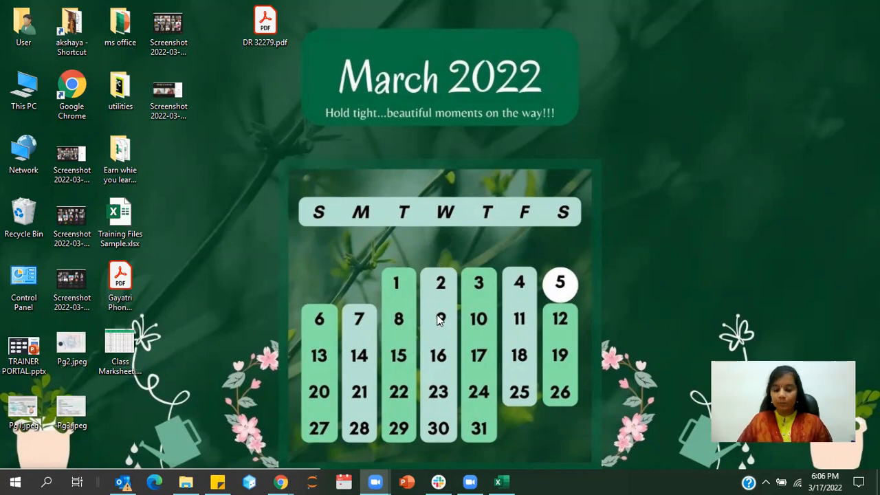
- Search for Excel on the computer, start it with a blank workbook and maximize the window
left_click(47, 481)
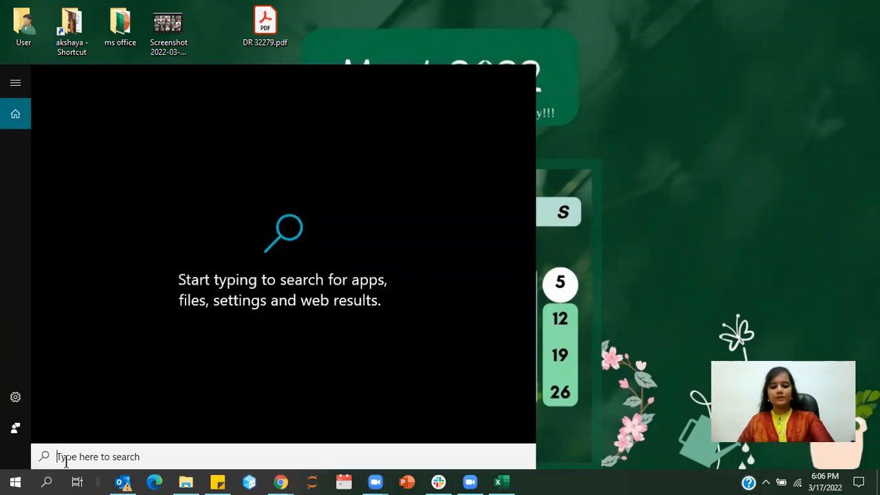
type("exc")
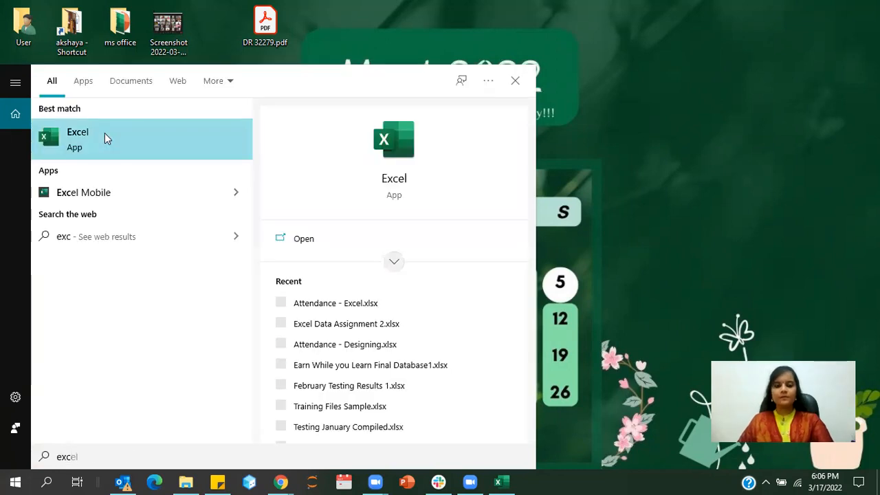
left_click(105, 138)
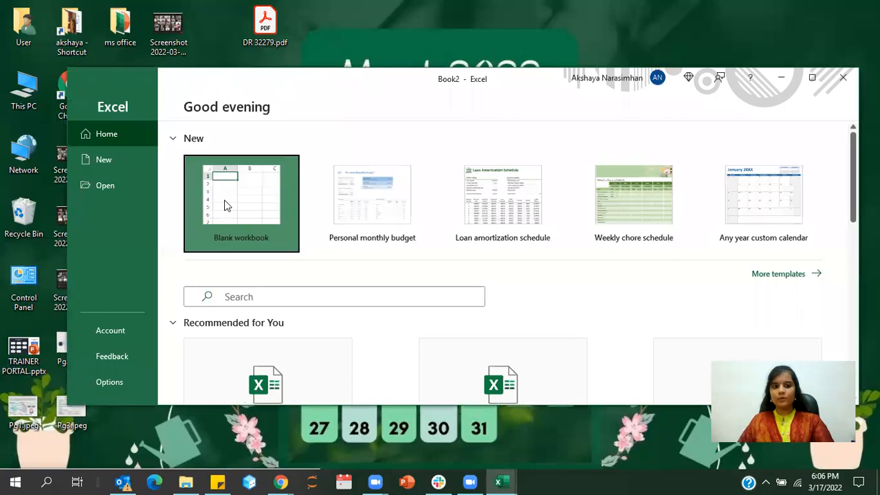
left_click(225, 206)
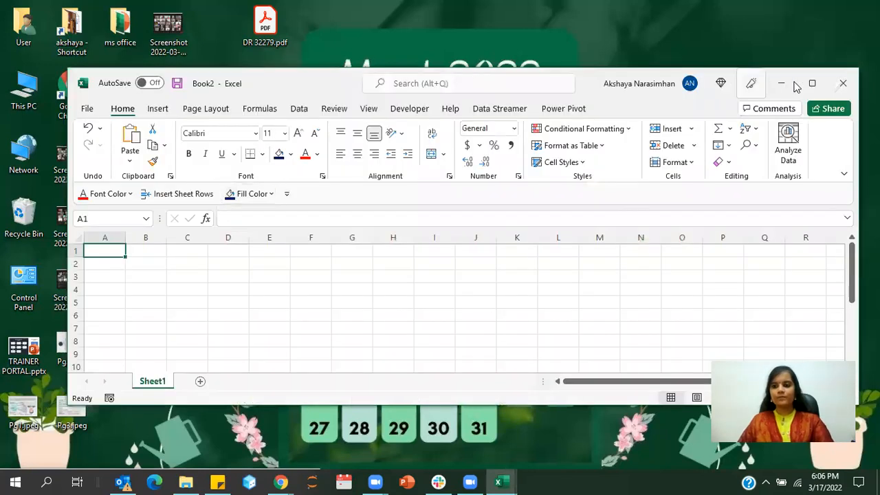
left_click(809, 83)
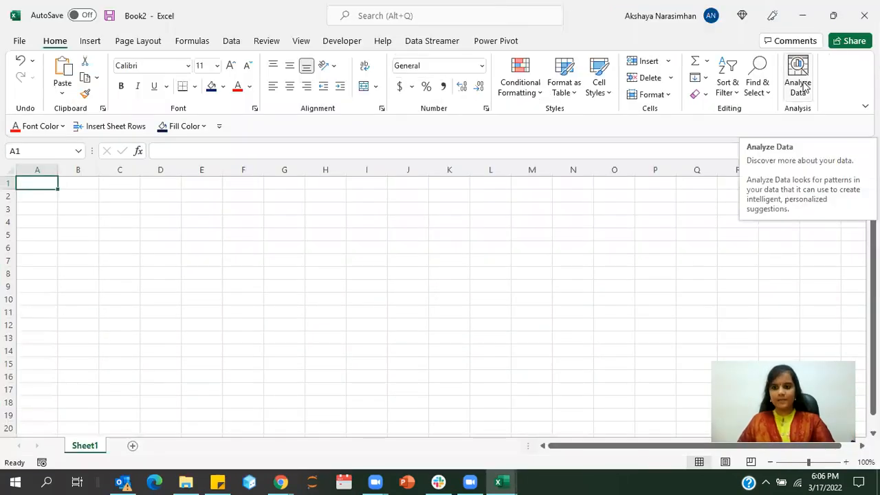
- Restore and re-maximize the Book2 window, and minimize it and bring it back on screen
left_click(833, 15)
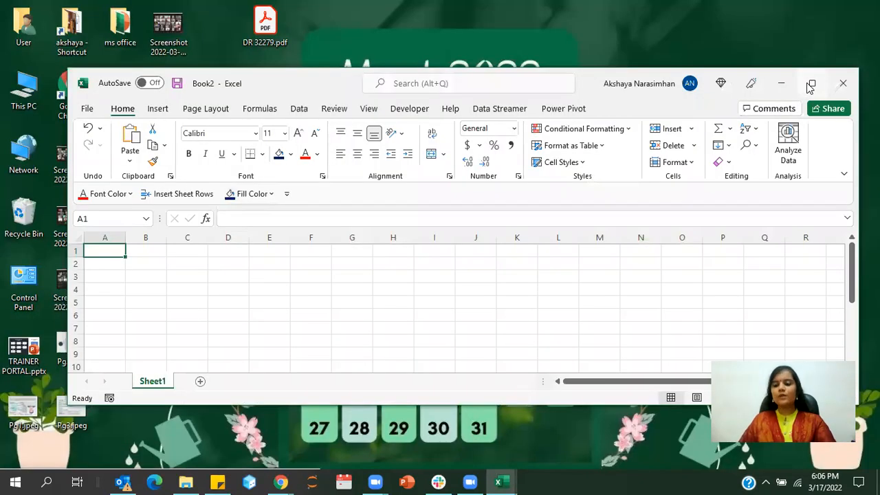
left_click(811, 83)
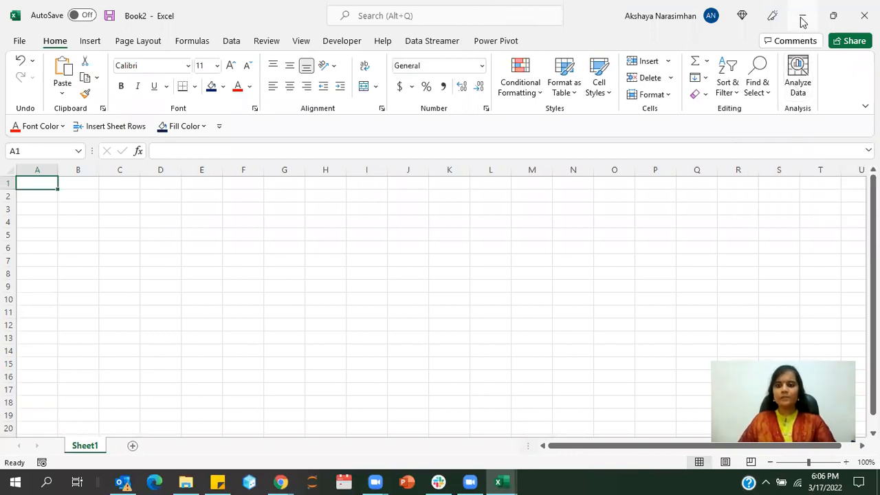
left_click(498, 481)
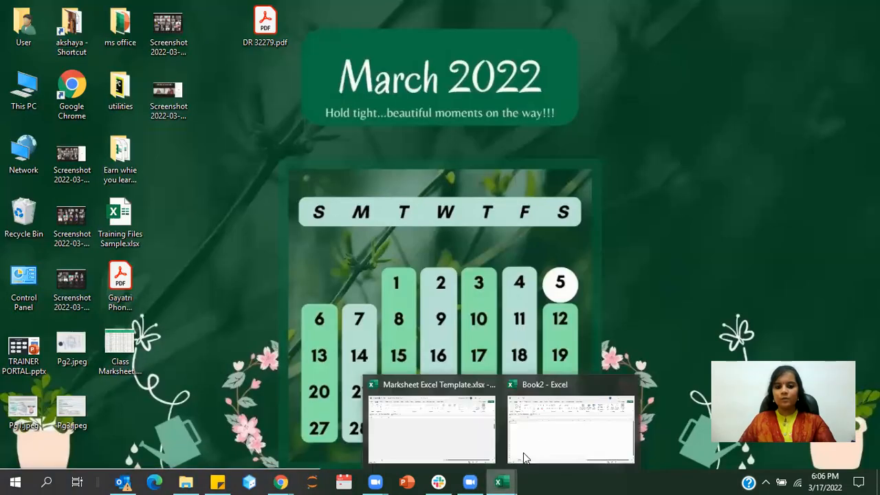
left_click(541, 427)
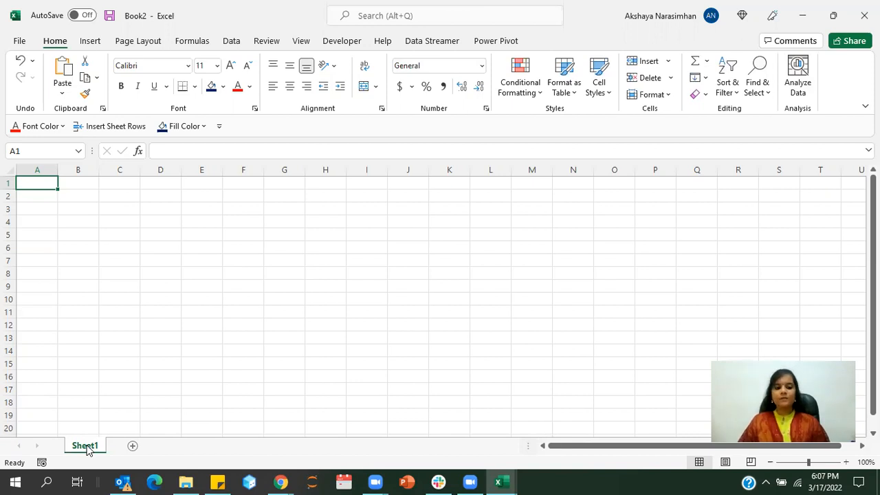
- Add two new worksheets to the workbook and rename Sheet1 as ABC
left_click(133, 447)
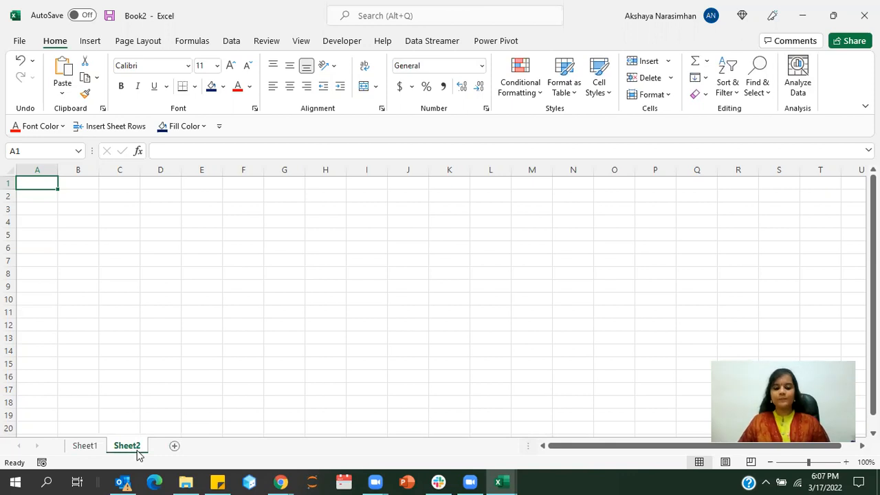
left_click(175, 445)
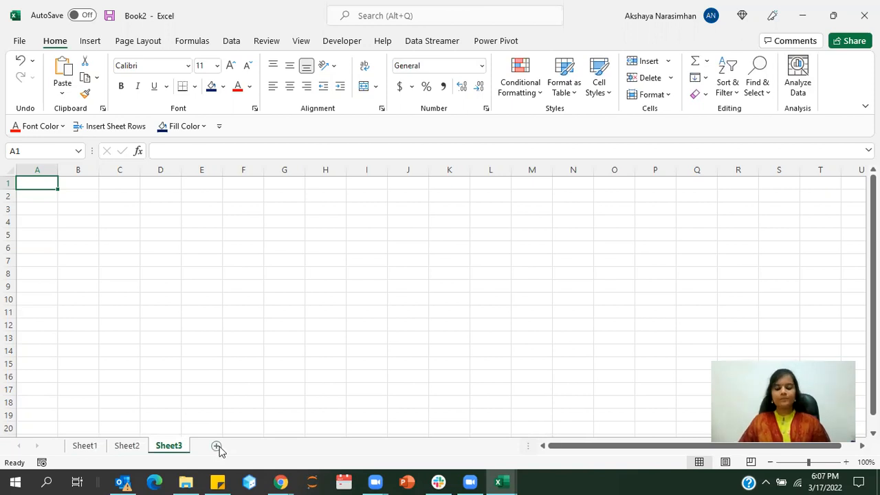
right_click(86, 448)
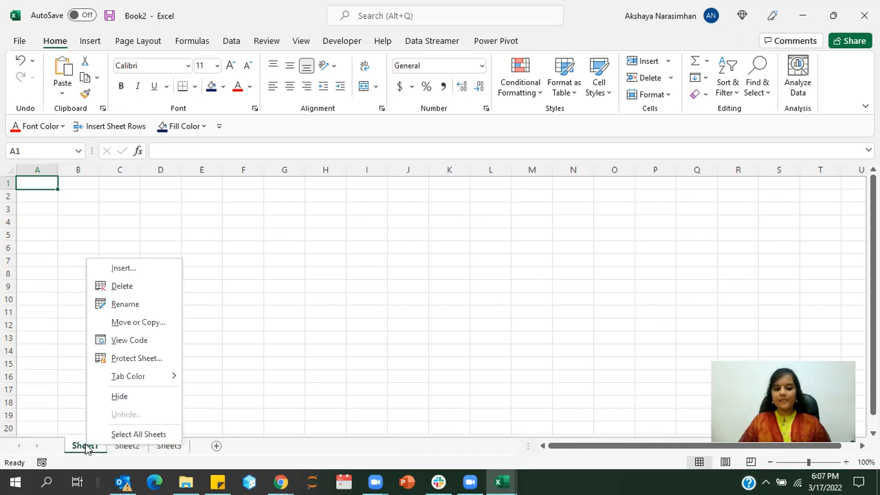
left_click(110, 309)
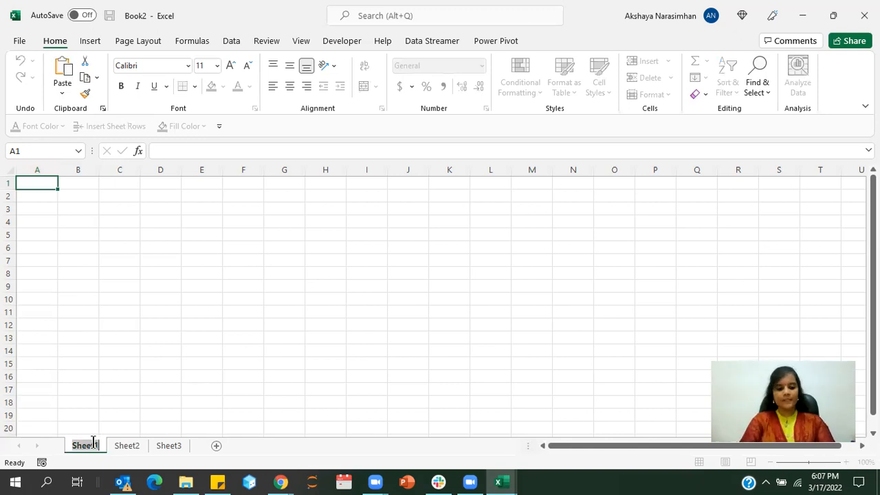
type("A")
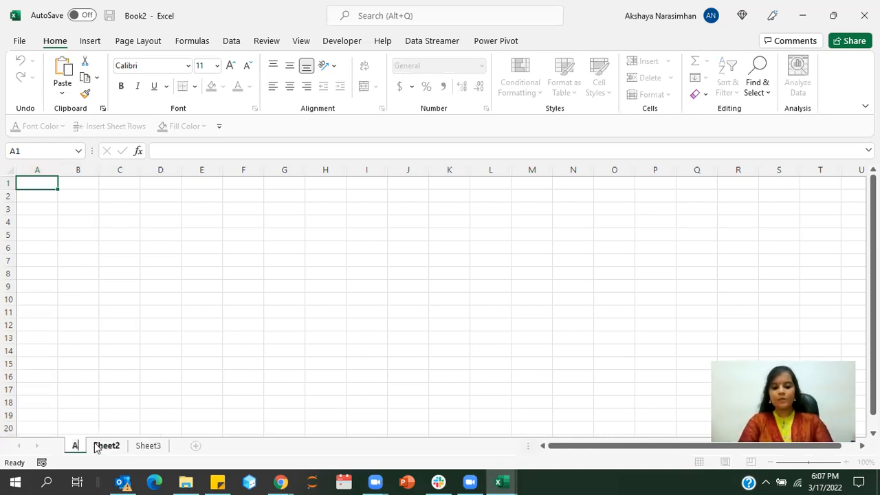
type("BC")
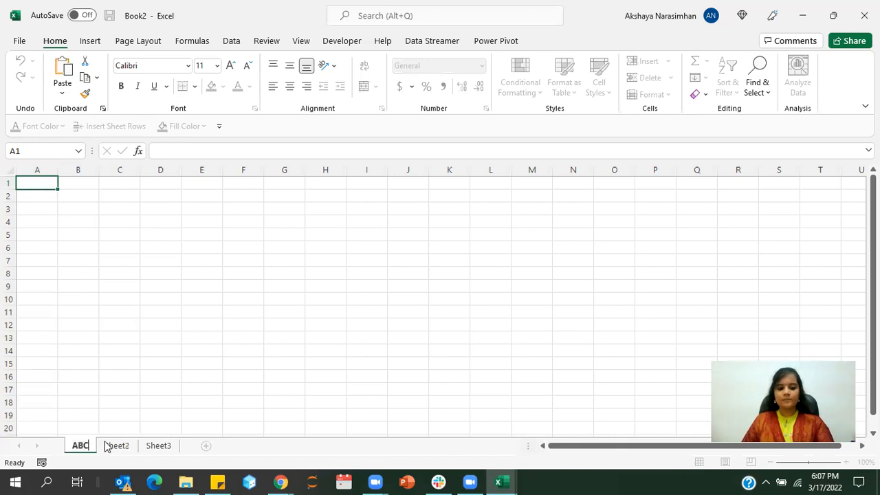
- Rename the Sheet2 worksheet as 123
right_click(107, 445)
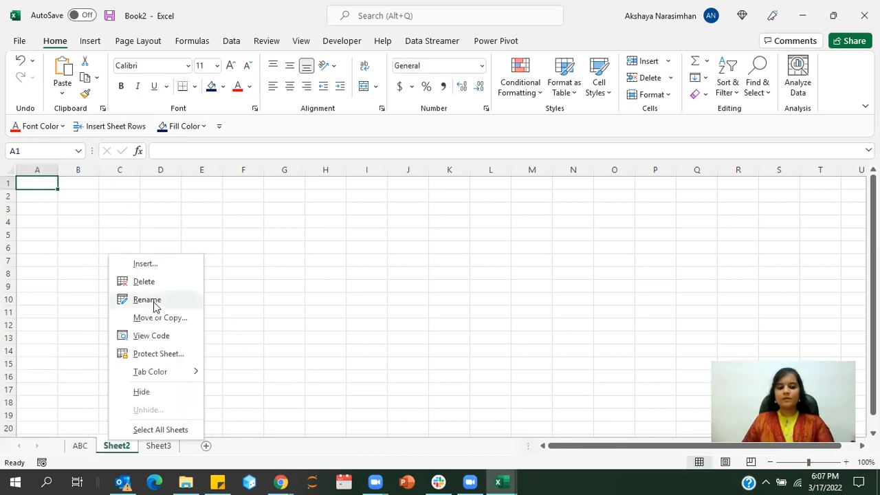
left_click(154, 301)
type("1")
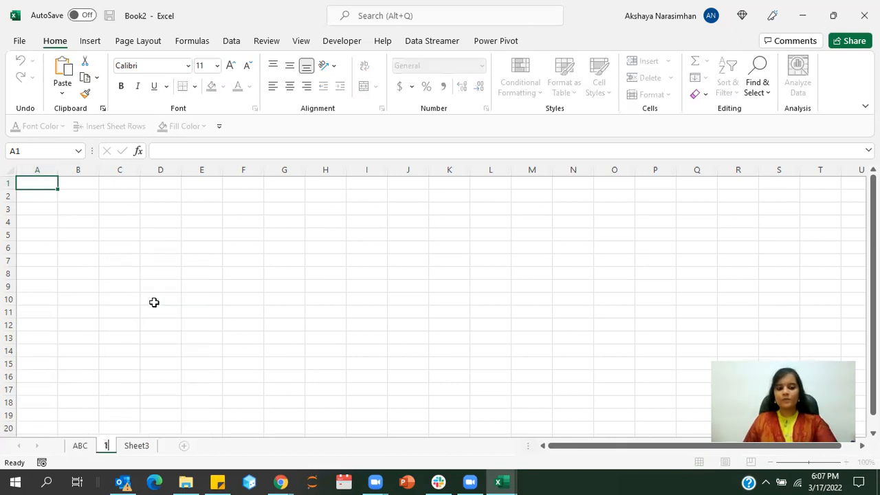
type("23")
key("Return")
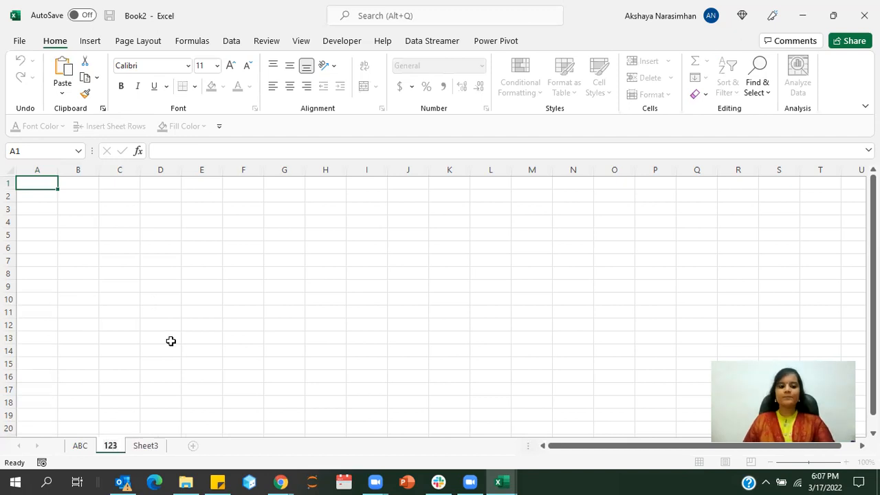
- Delete the Sheet3 worksheet from the workbook
left_click(144, 446)
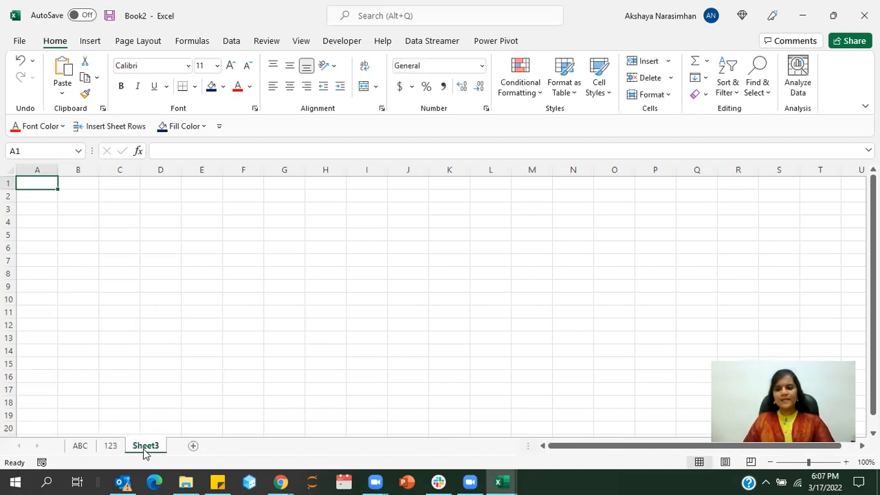
right_click(145, 453)
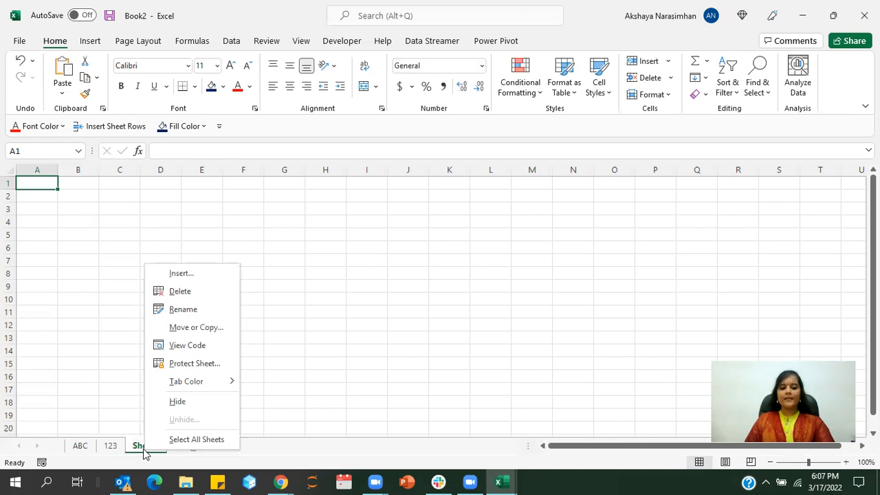
left_click(180, 292)
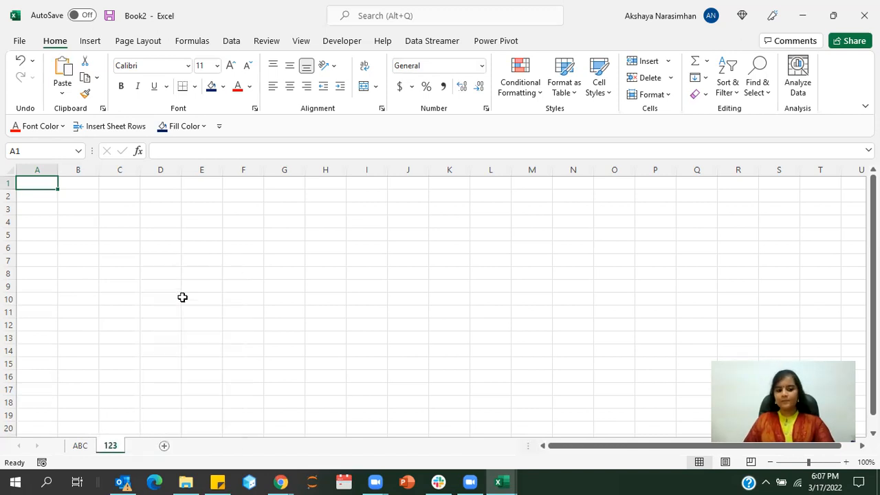
- Color the ABC sheet tab yellow and the 123 sheet tab red
right_click(80, 449)
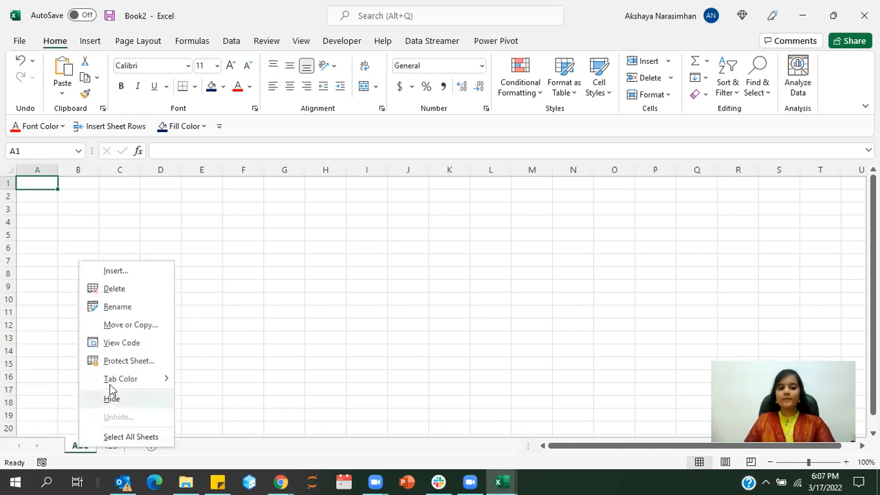
mouse_move(167, 382)
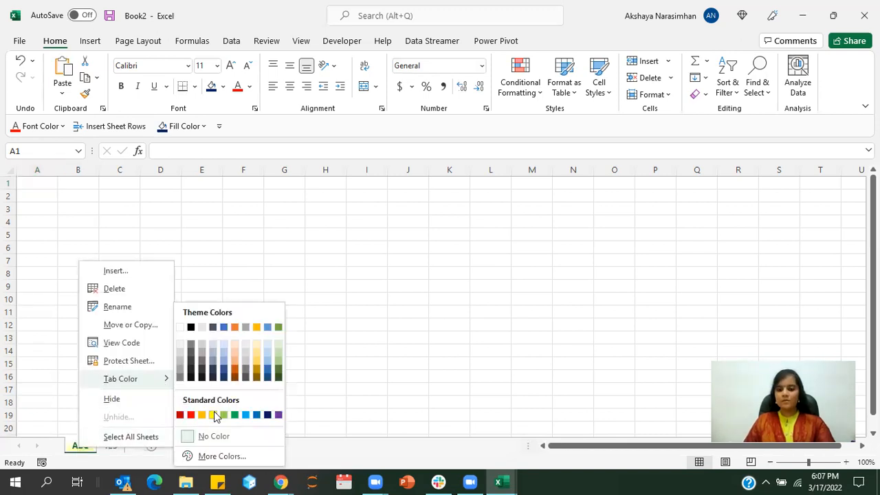
left_click(214, 412)
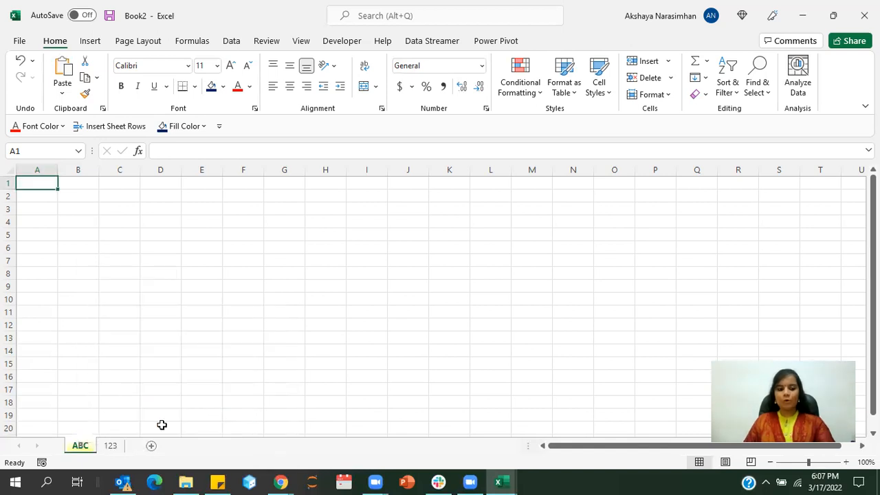
right_click(115, 446)
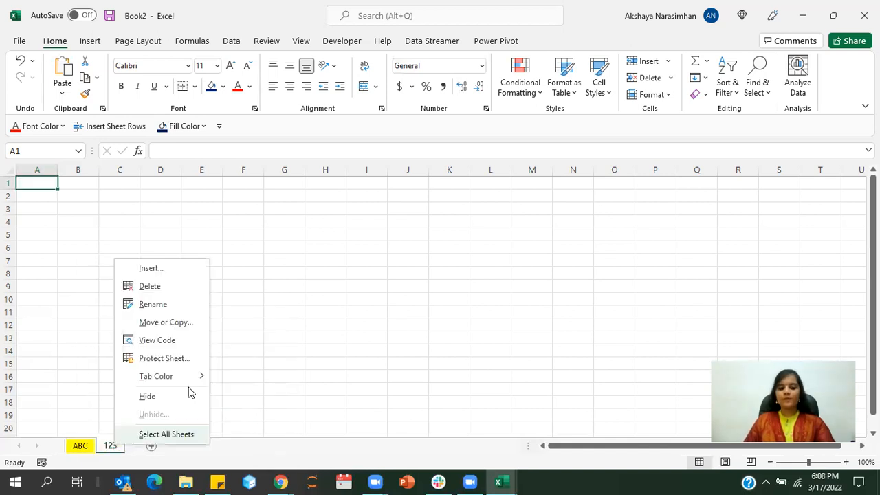
mouse_move(193, 381)
left_click(225, 416)
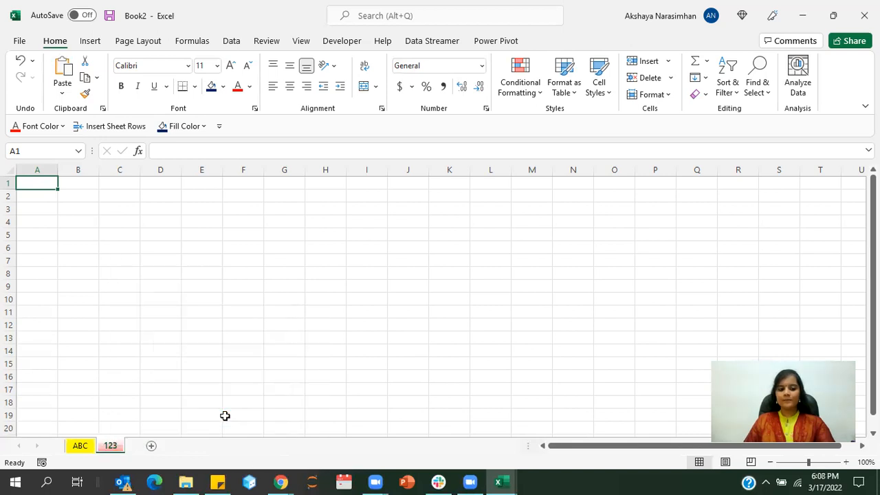
- Select cell A2 on the 123 sheet and move the selection across row 2 to C2
left_click(84, 446)
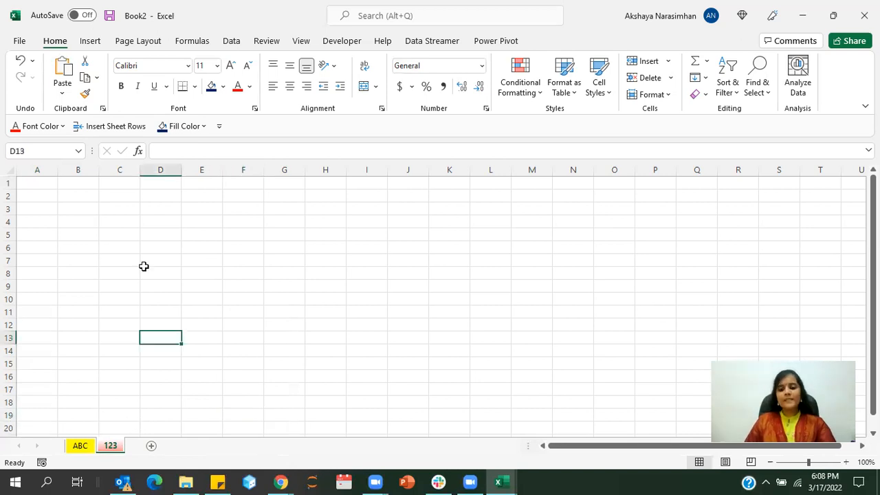
left_click(49, 196)
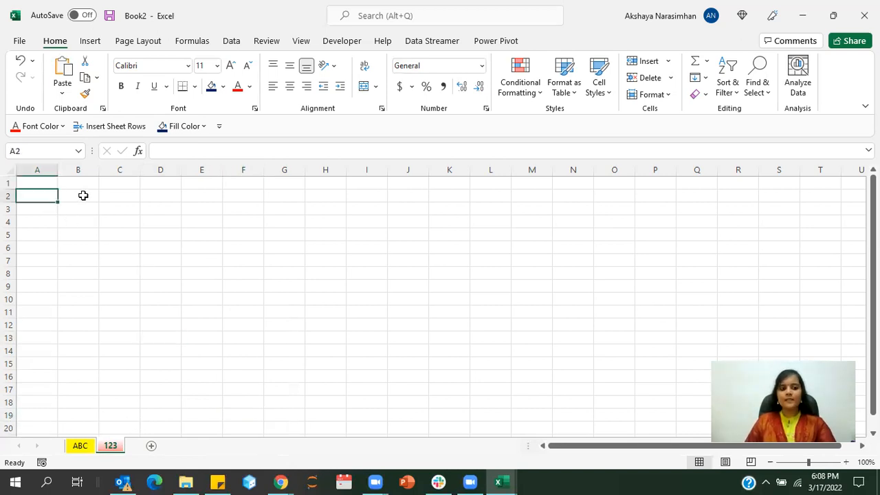
key("Right")
key("Right")
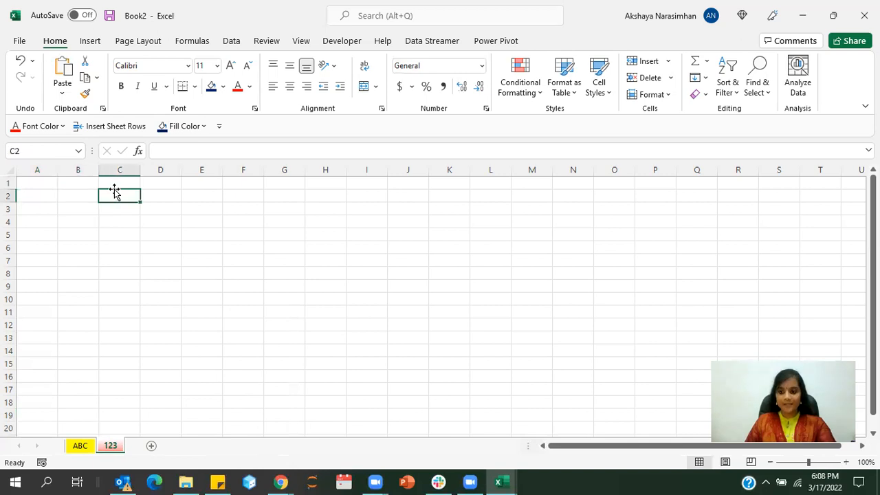
- Select the entire rows 2, 4, 6, 13 and 16 one after another on the 123 sheet
left_click(10, 195)
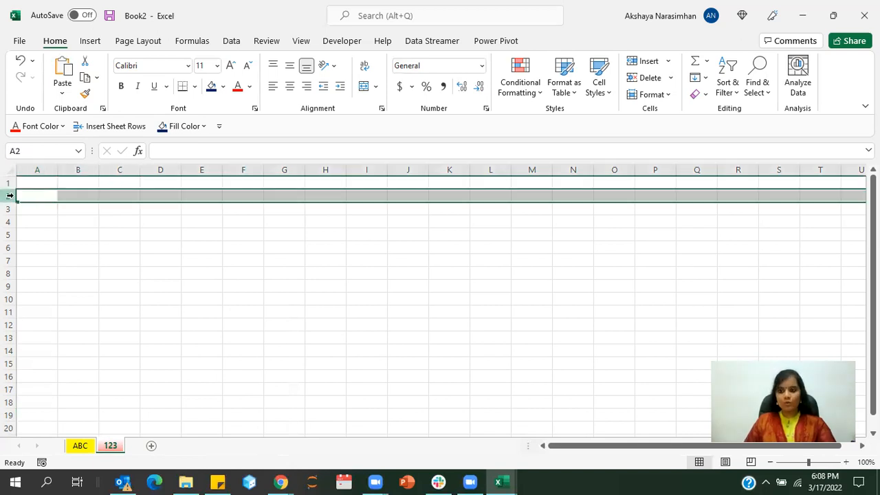
left_click(10, 222)
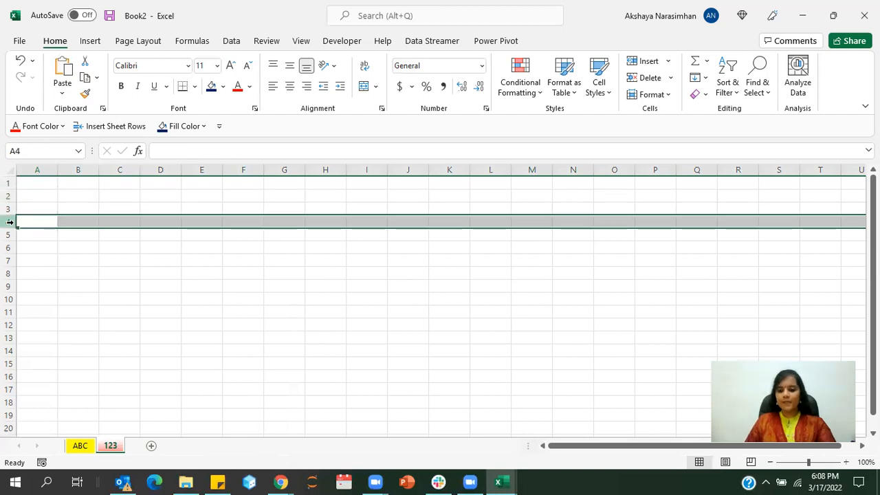
left_click(10, 246)
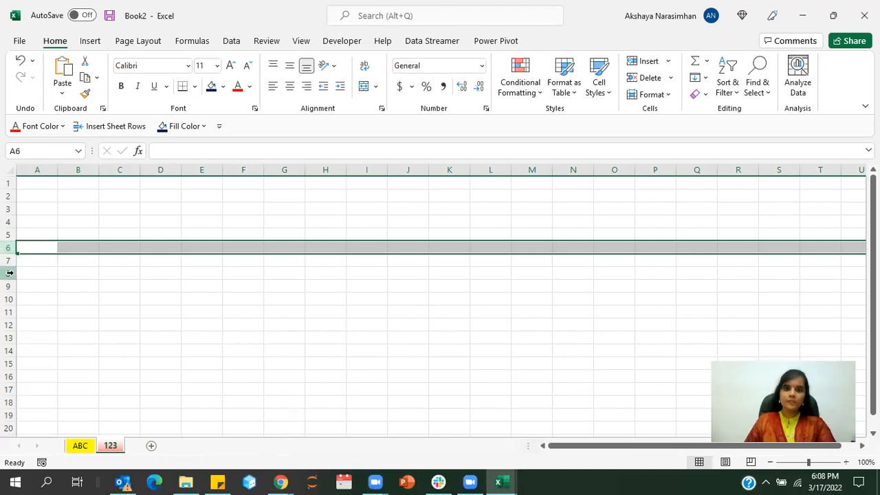
left_click(9, 338)
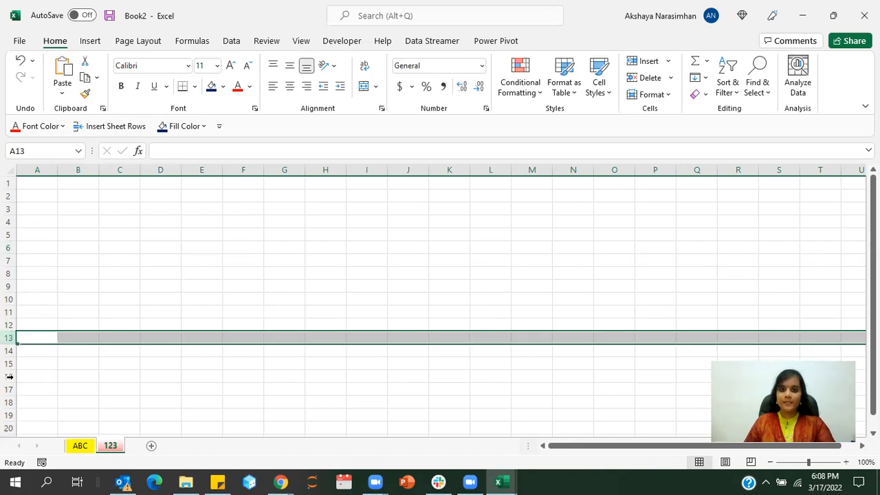
left_click(9, 377)
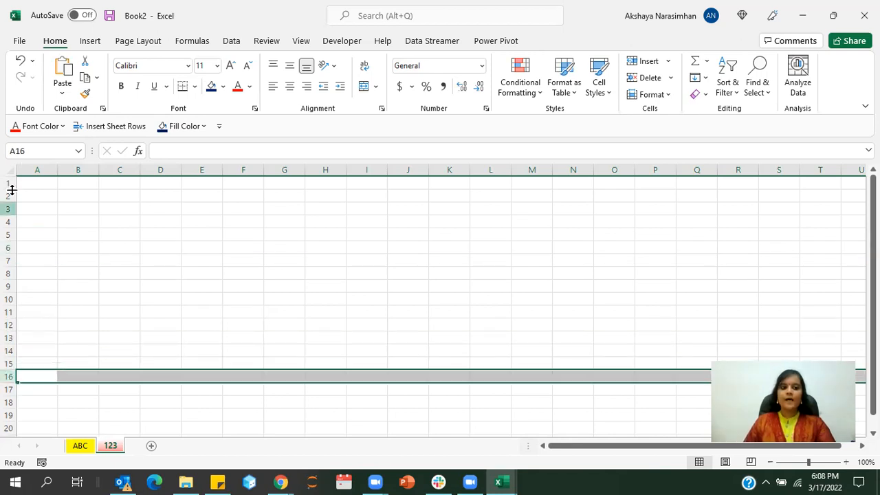
- Select the entire columns A, D, G and H one after another on the 123 sheet, and finish on cell L10
left_click(27, 169)
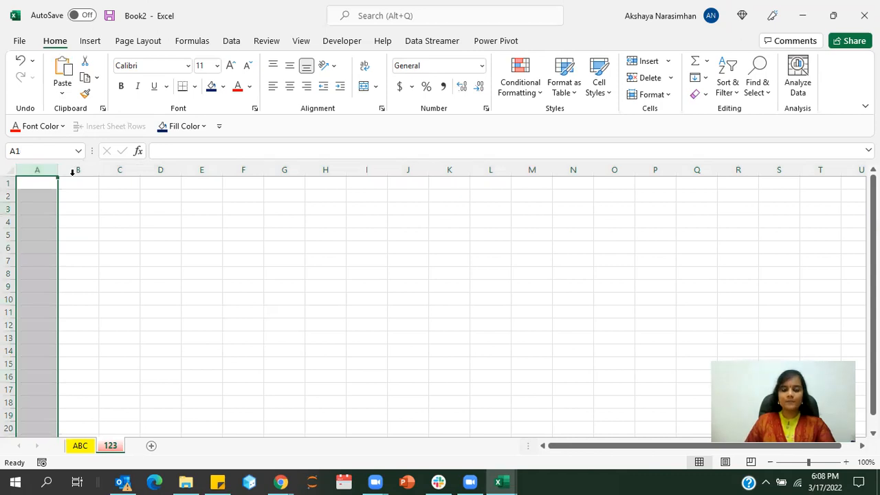
key("ctrl+n")
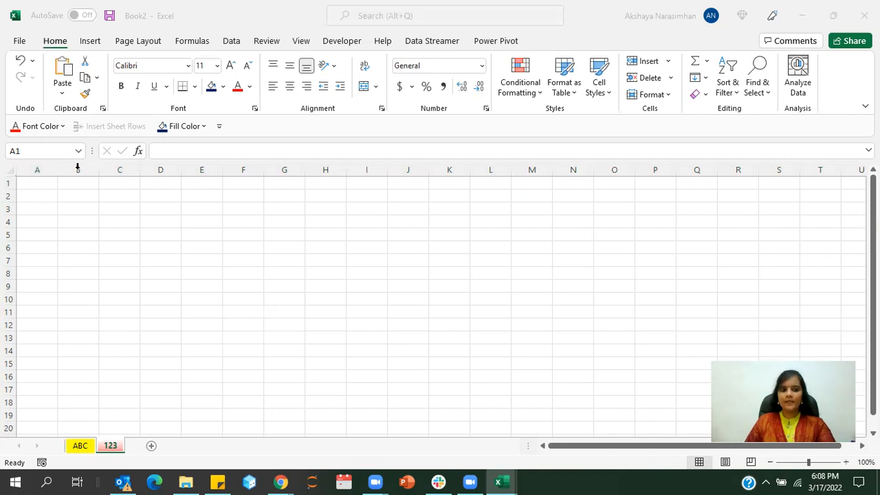
left_click(166, 169)
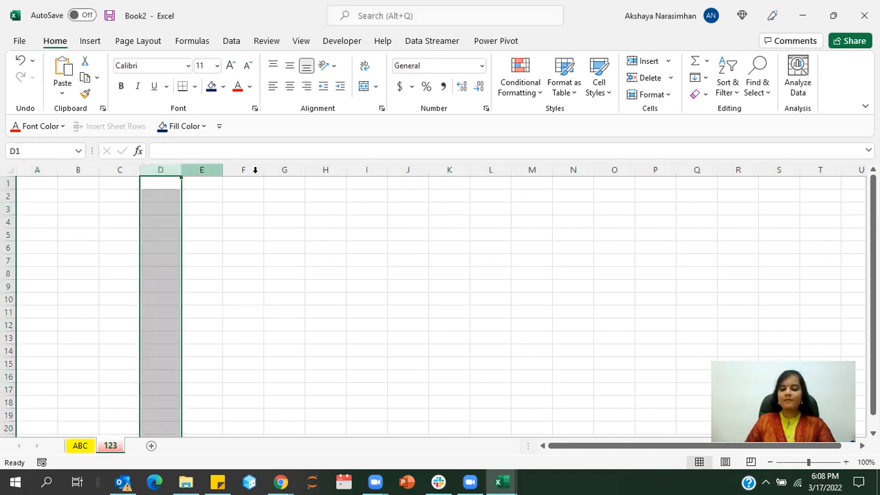
left_click(285, 170)
left_click(156, 170)
left_click(287, 171)
left_click(321, 170)
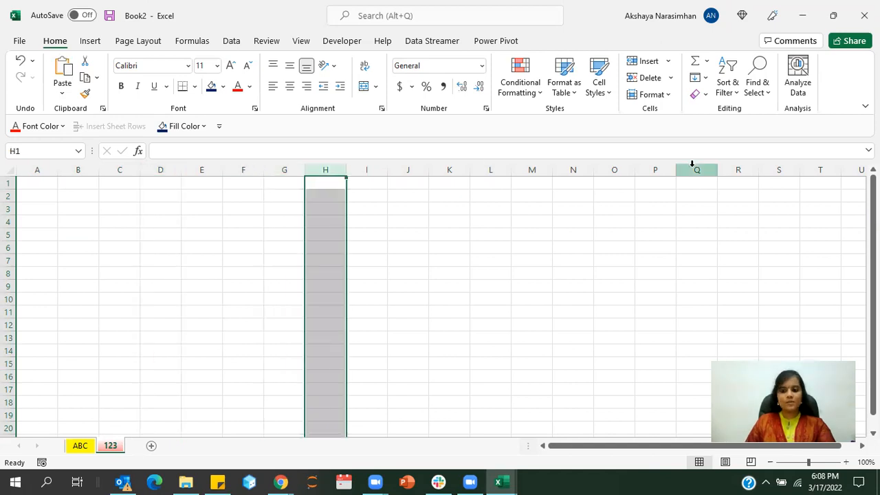
left_click(495, 297)
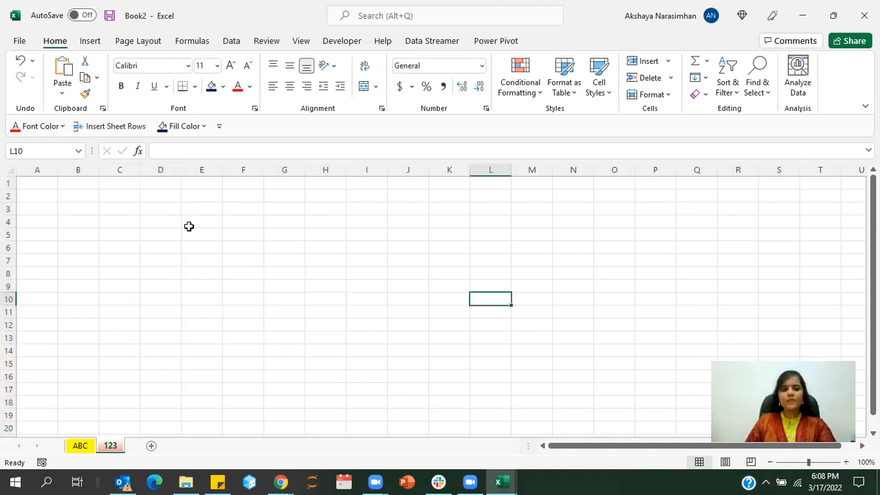
- Fill cell A3 on the 123 sheet with dark blue and enter the text A3 in it
left_click(57, 217)
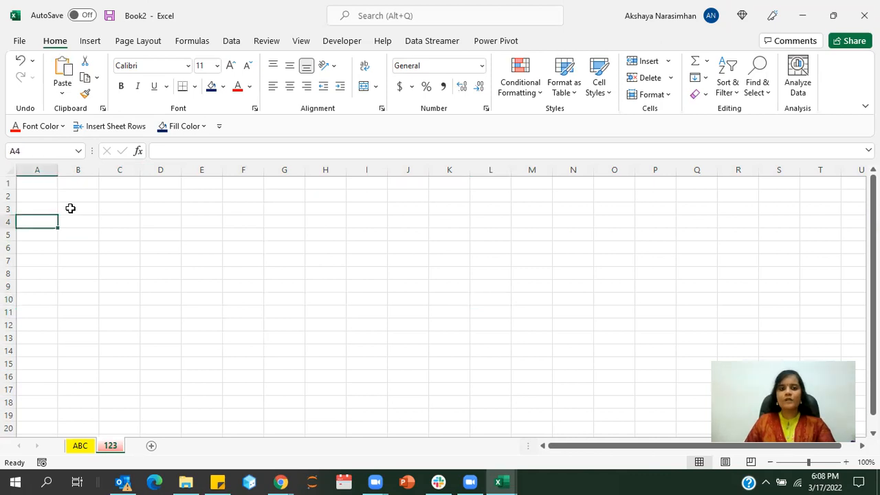
left_click(75, 207)
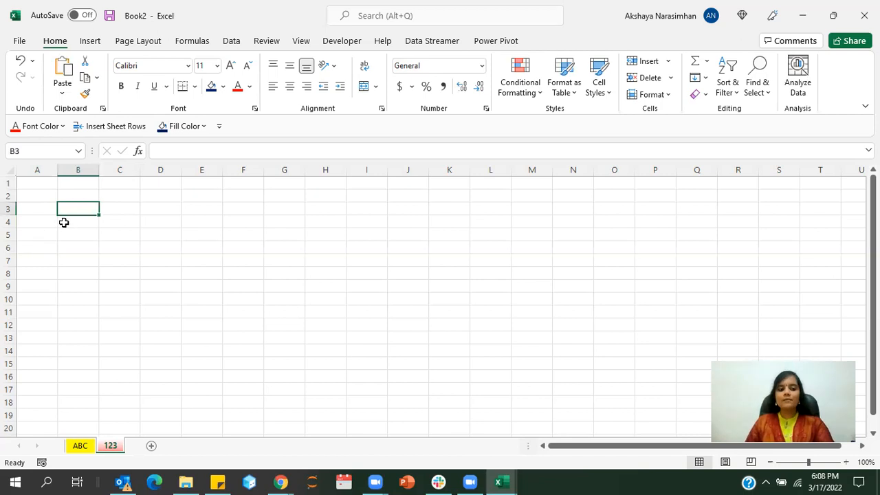
left_click(41, 210)
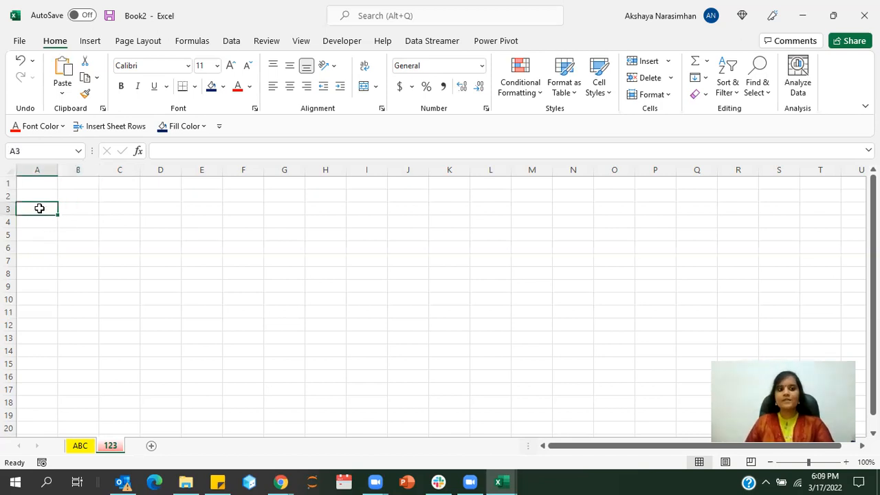
left_click(212, 87)
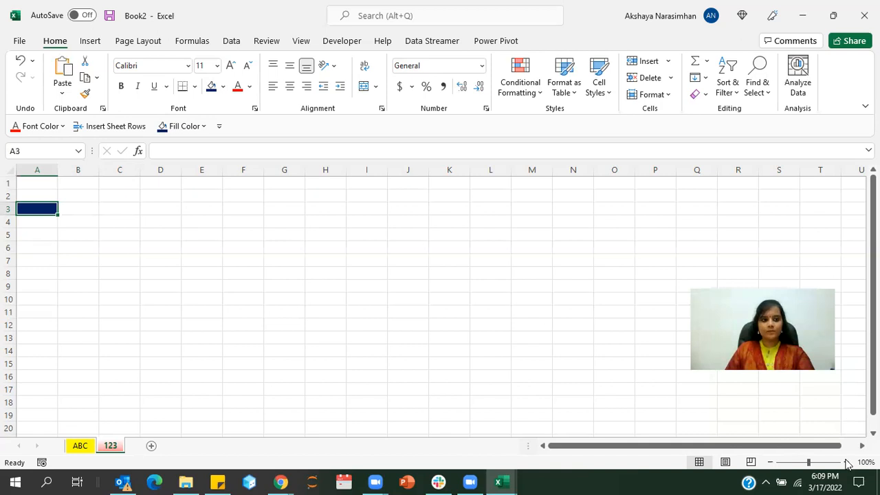
left_click(846, 463)
left_click(846, 463)
left_click(847, 462)
left_click(846, 463)
left_click(846, 463)
left_click(846, 463)
left_click(846, 462)
left_click(846, 462)
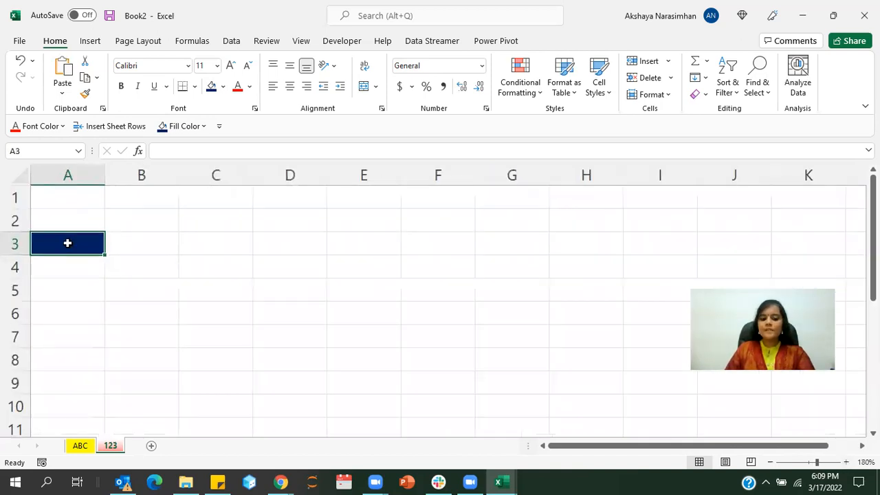
type("A3")
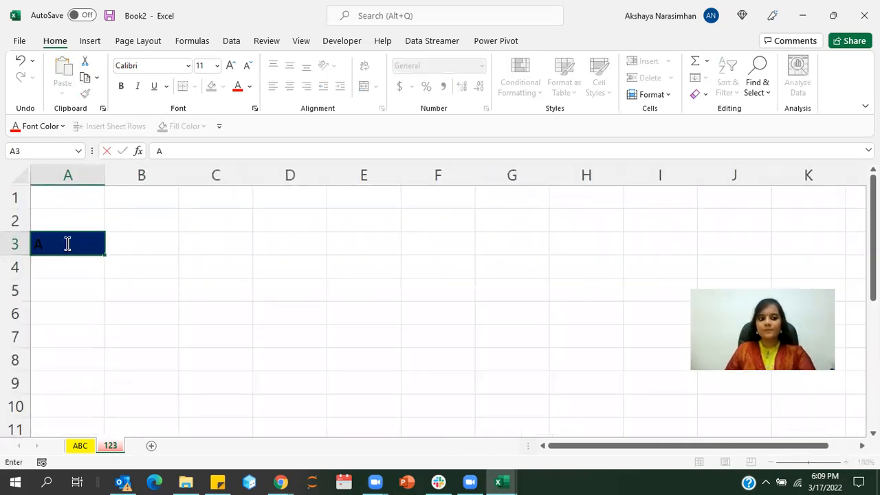
left_click(317, 263)
- Fill cell E5 on the 123 sheet with green and enter the text E5 in it
left_click(344, 294)
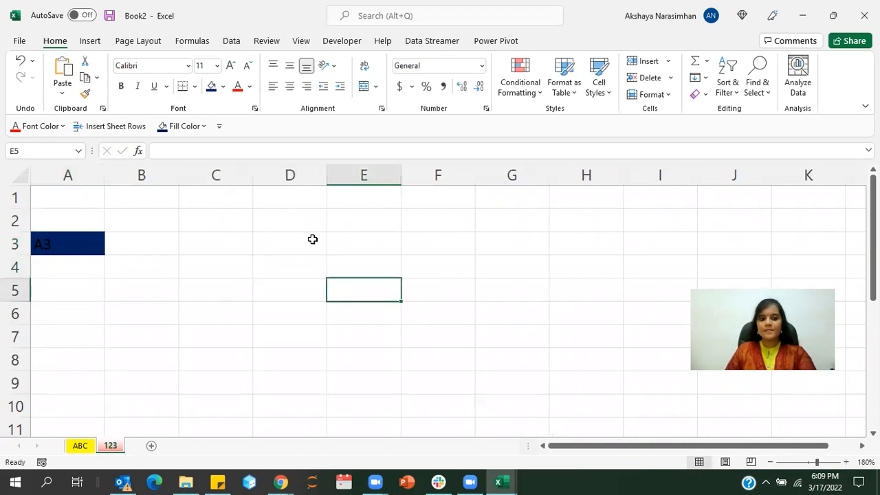
left_click(225, 89)
left_click(251, 207)
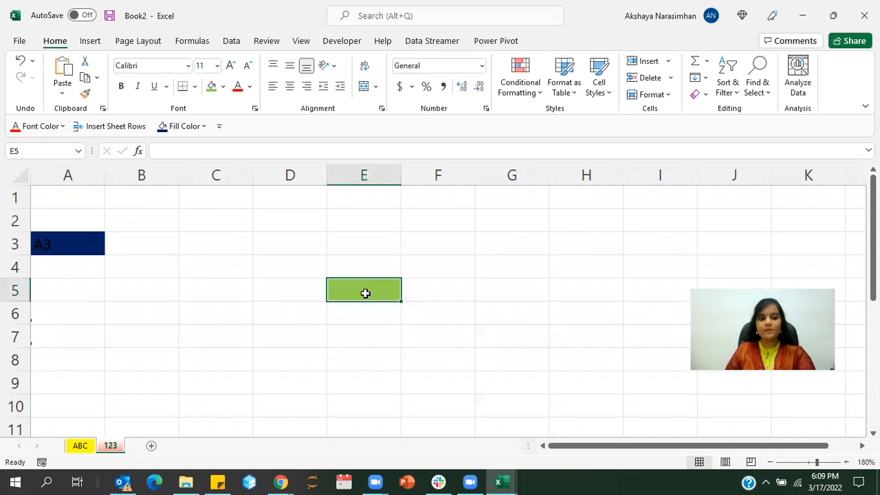
type("E")
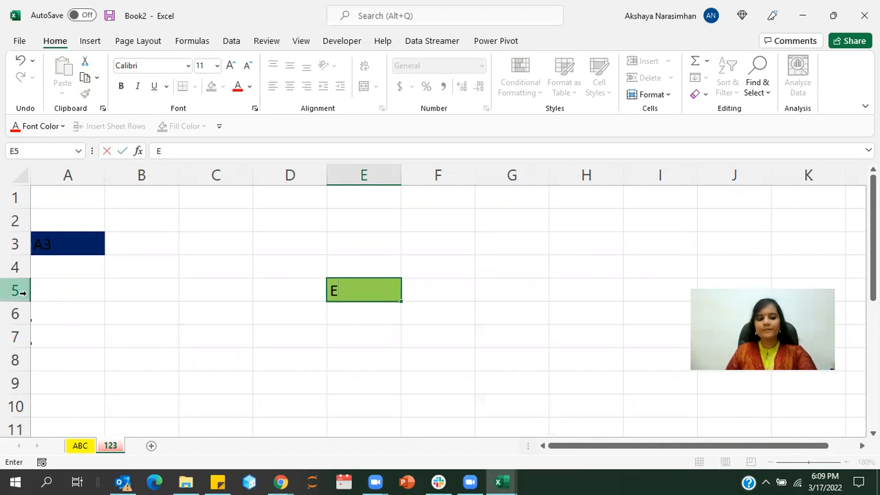
type("5")
left_click(64, 328)
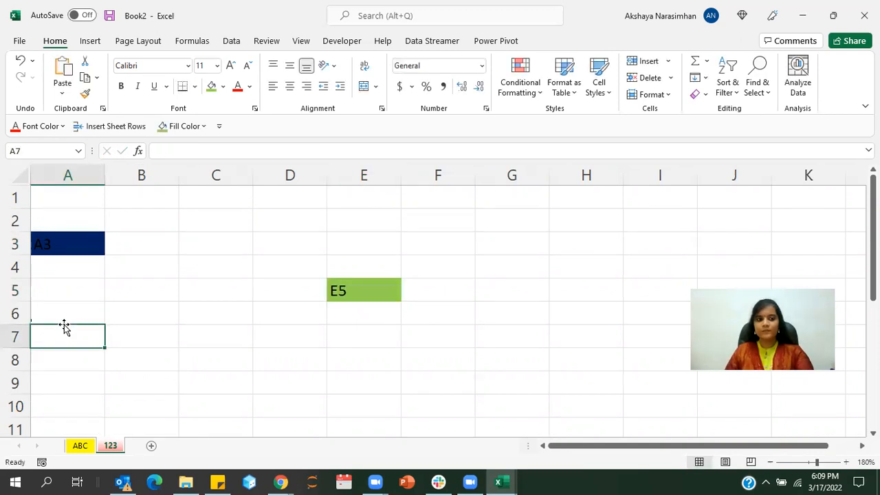
- Select the green cell E5 and highlight its cell reference in the Name Box to see how cells are addressed
left_click(354, 297)
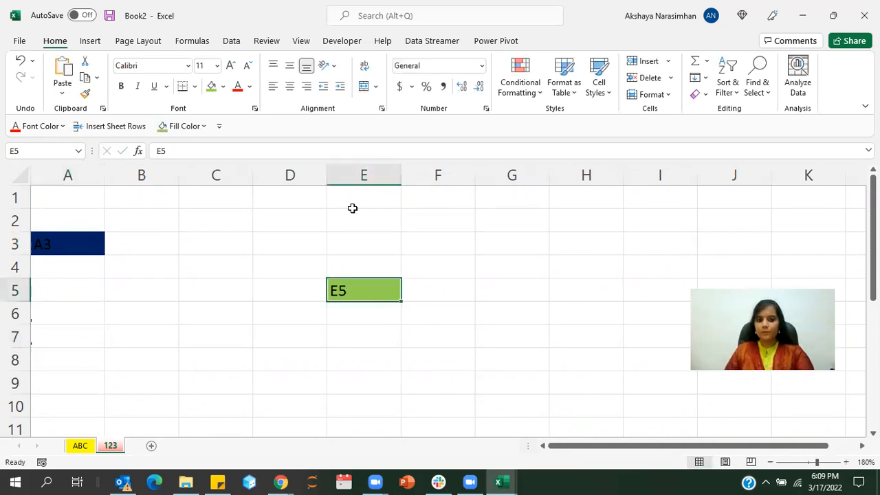
left_click(9, 151)
left_click(27, 149)
double_click(38, 150)
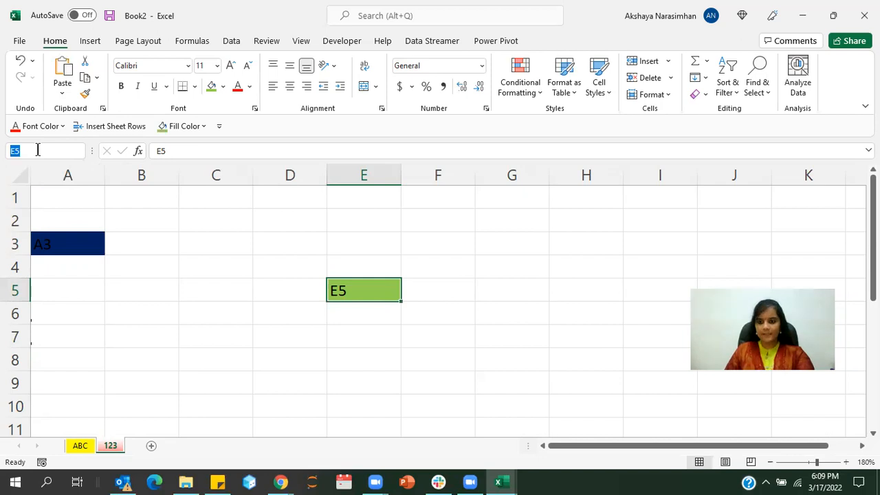
left_click(207, 319)
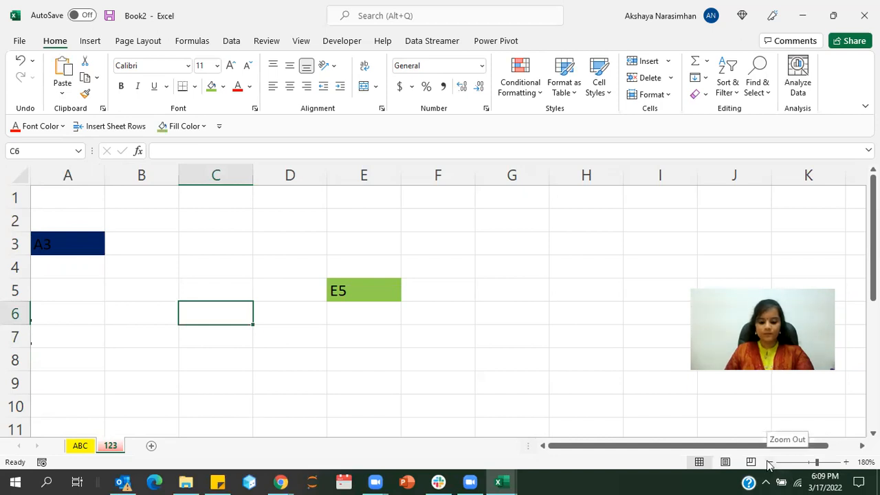
left_click(396, 400)
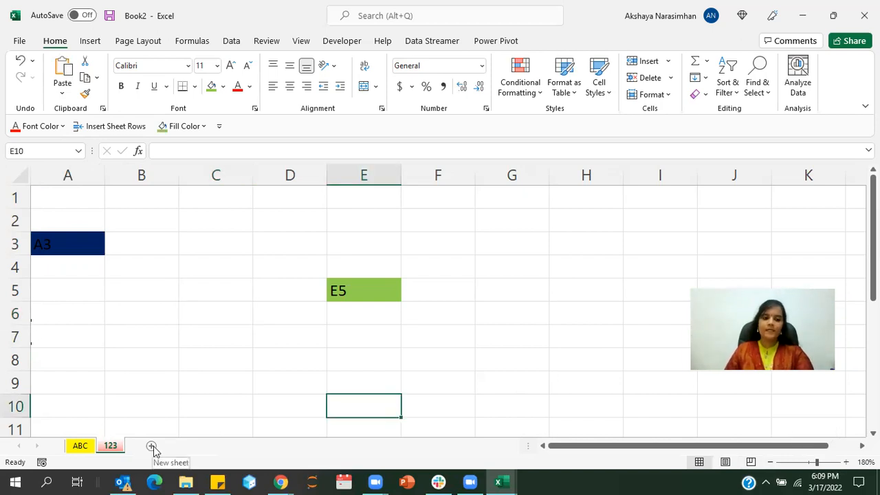
- Add a new worksheet after the 123 sheet and select its cell A1
left_click(153, 448)
left_click(106, 274)
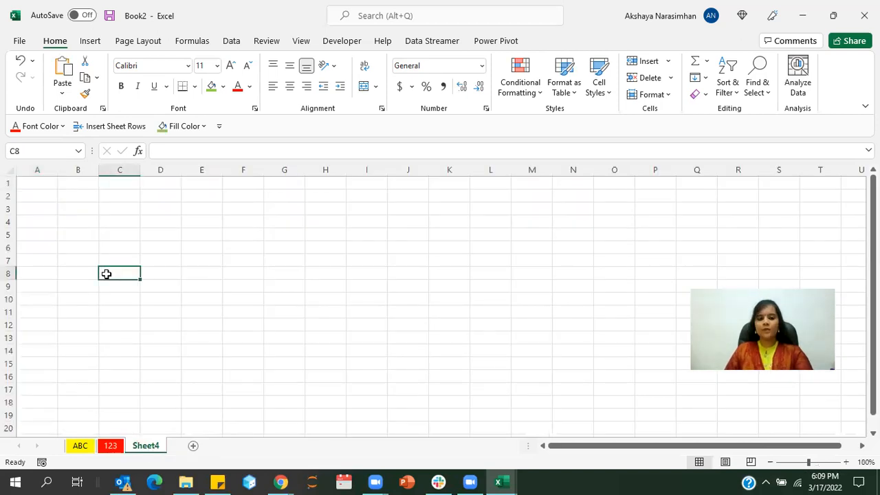
left_click(33, 183)
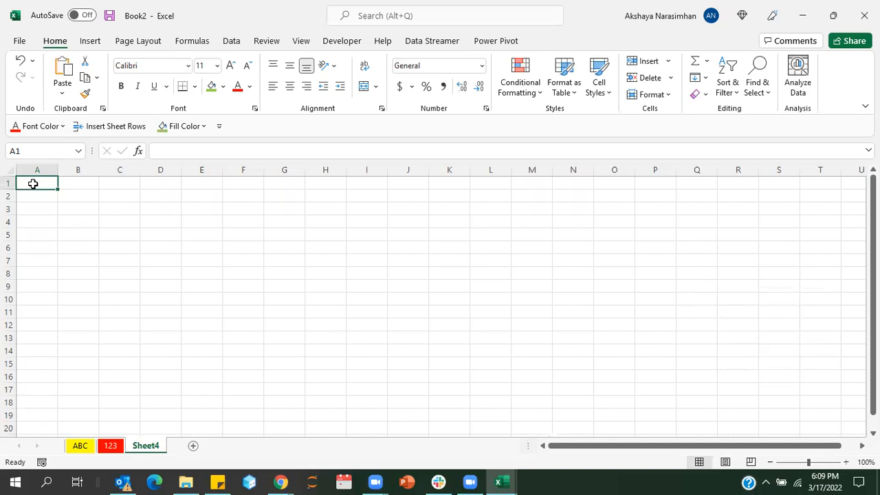
key("alt+F11")
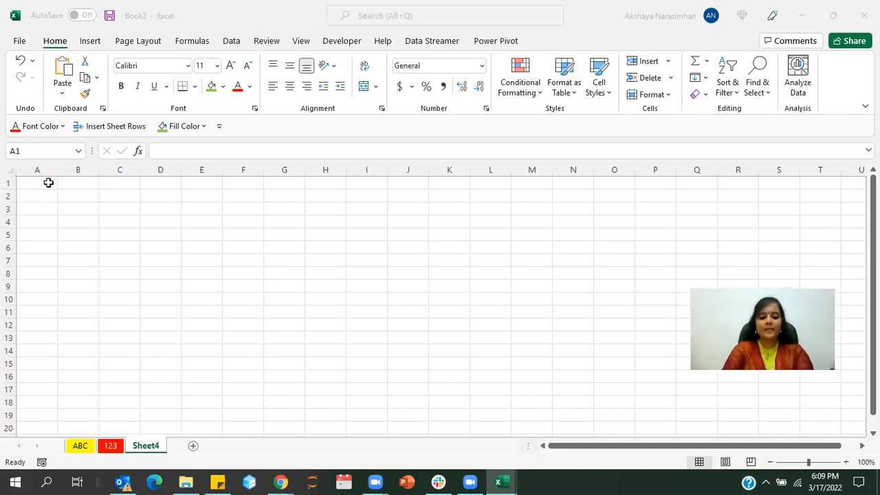
- Enter the heading S.No in cell A1 of the new worksheet
left_click(48, 182)
type("S")
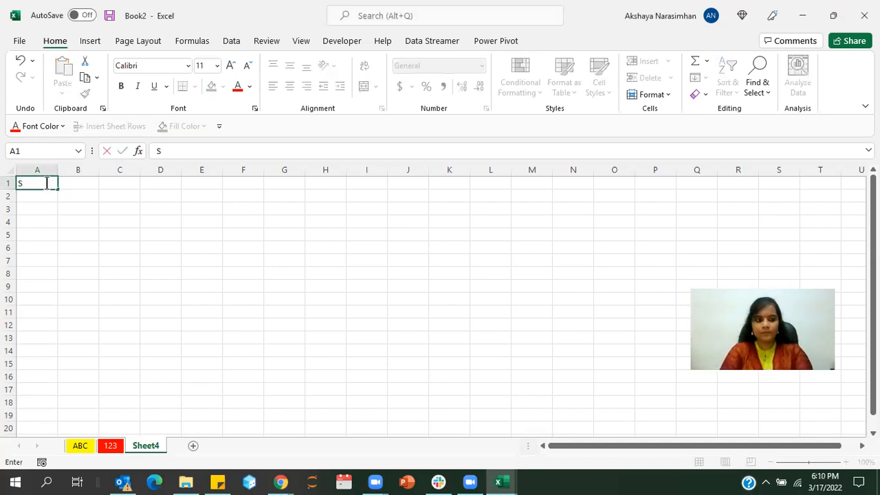
type(".N")
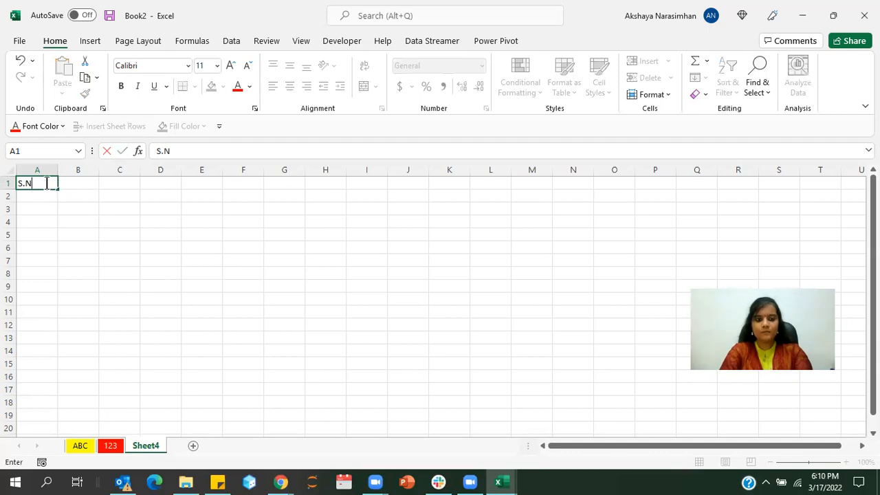
type("o")
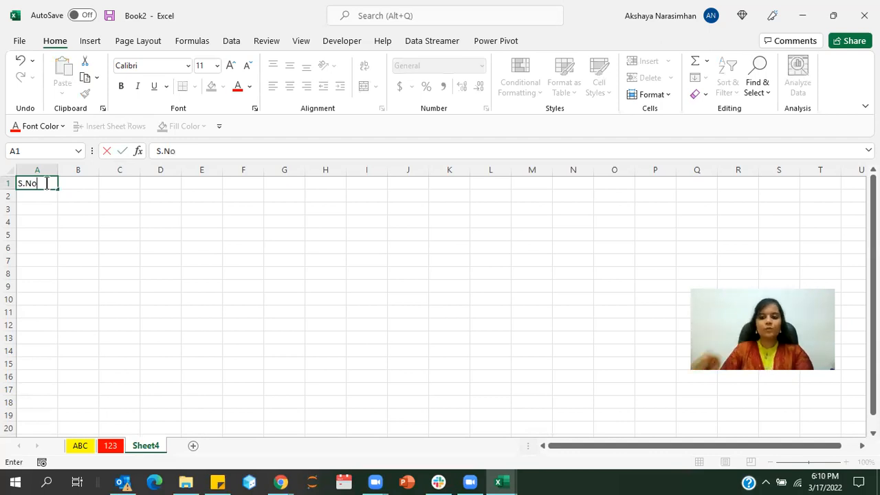
left_click(63, 246)
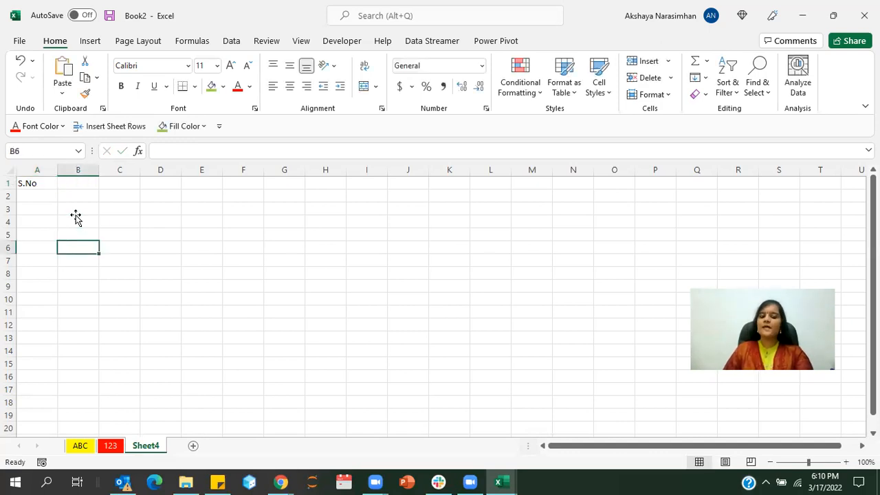
left_click(75, 219)
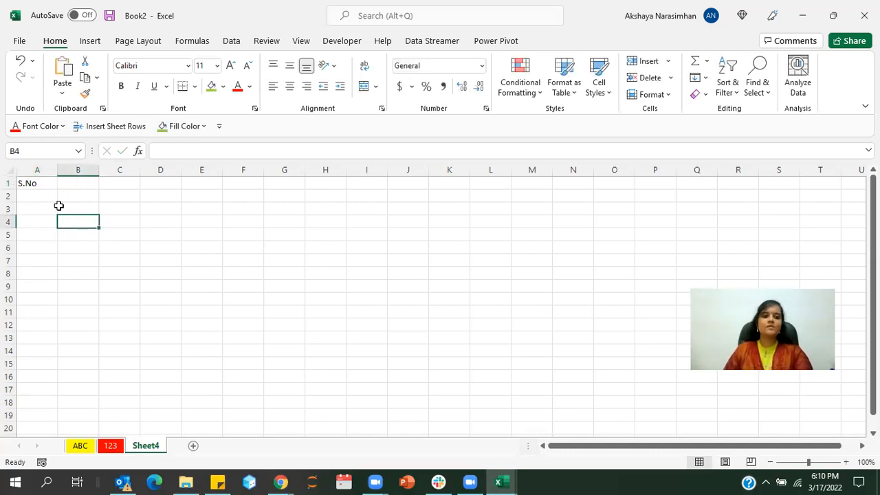
left_click(41, 188)
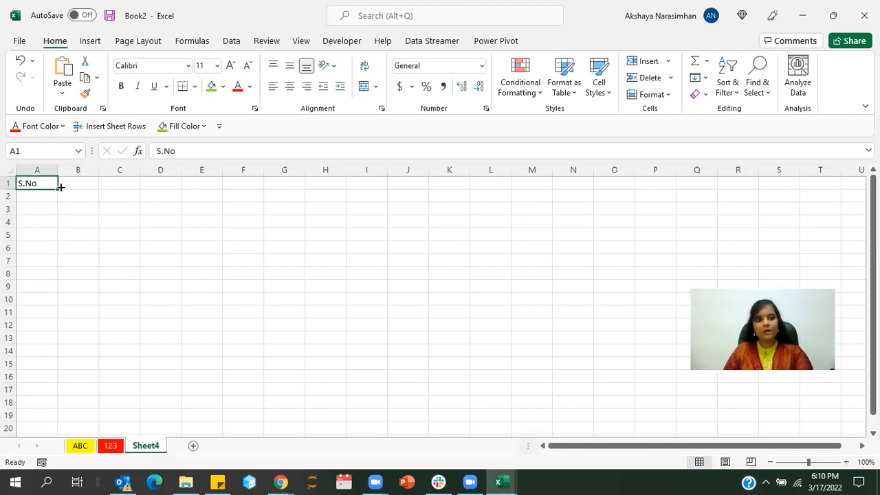
left_click(69, 182)
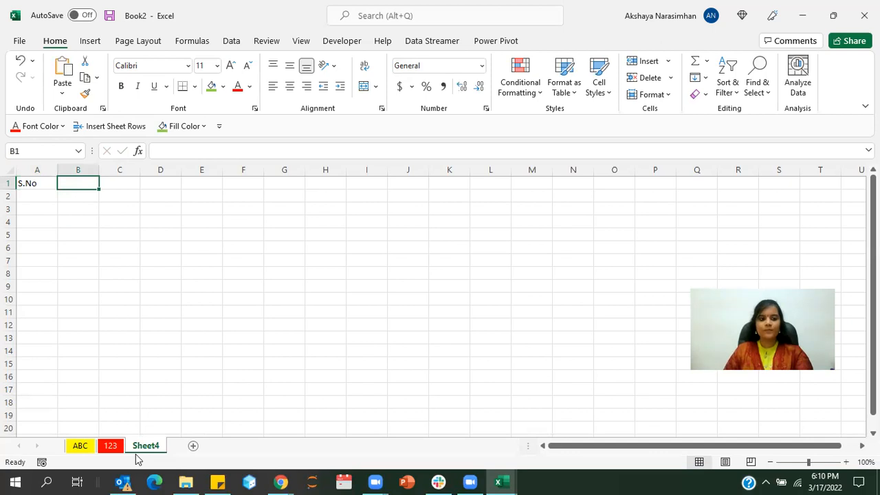
left_click(490, 273)
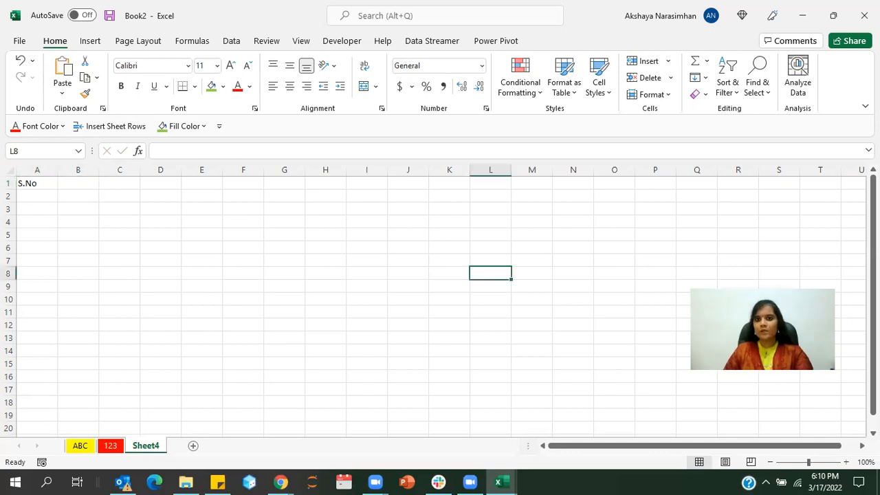
- Close the workbook without saving it, and start Excel again with a new blank workbook in a maximized window
key("ctrl+w")
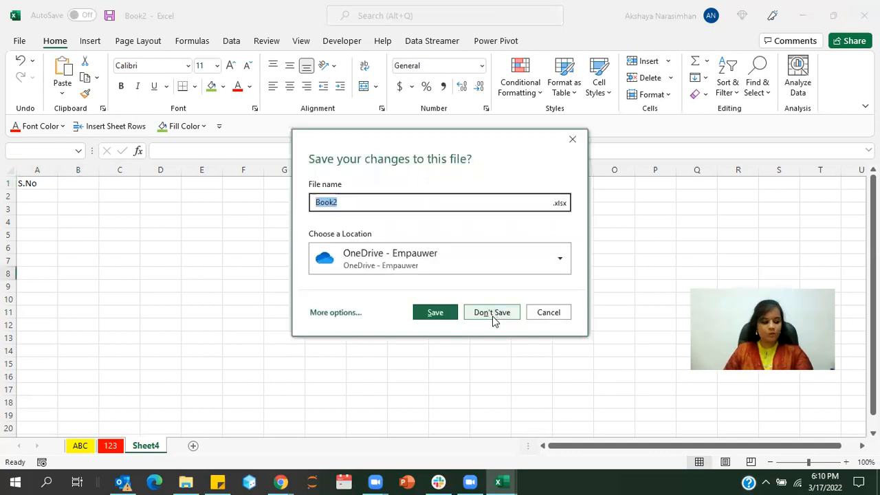
left_click(493, 314)
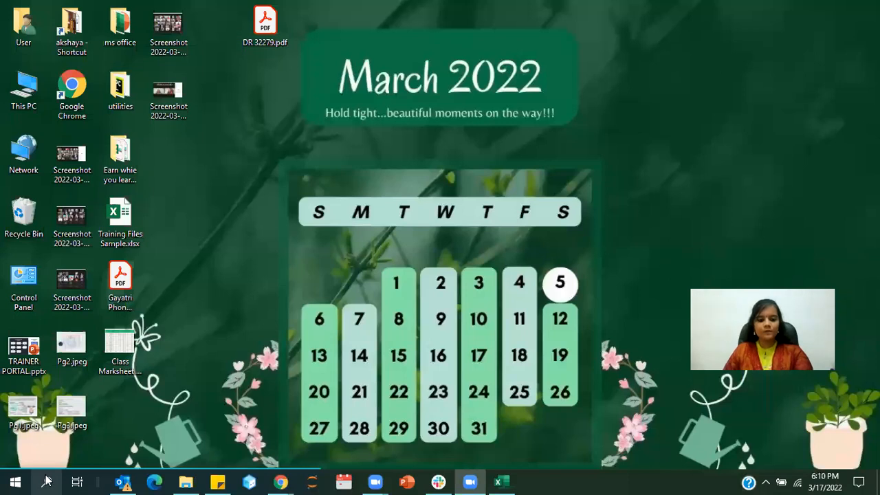
left_click(46, 481)
type("ex")
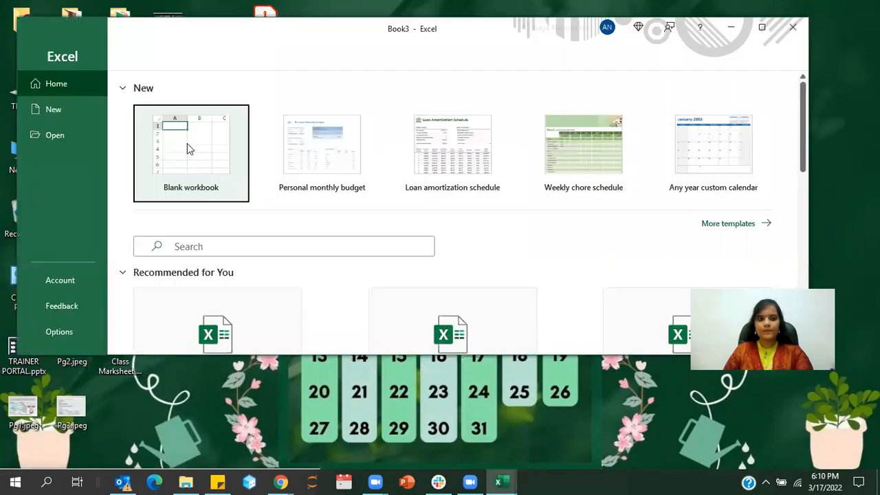
left_click(187, 142)
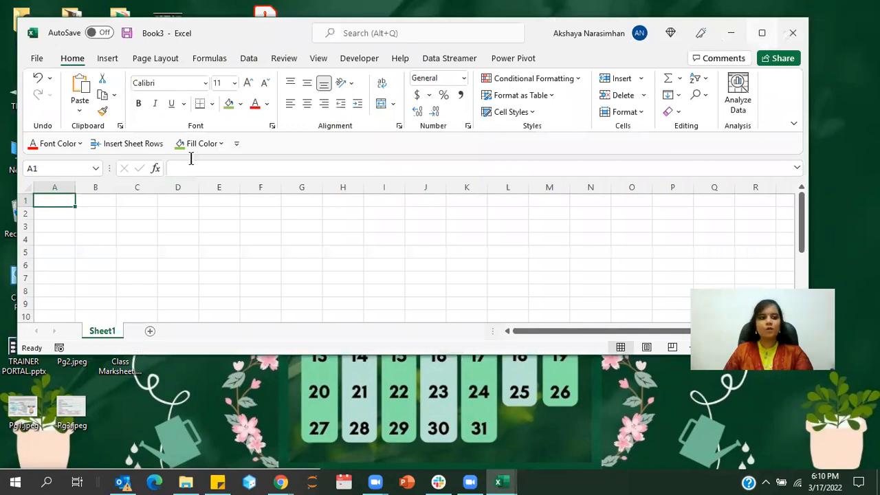
left_click(763, 36)
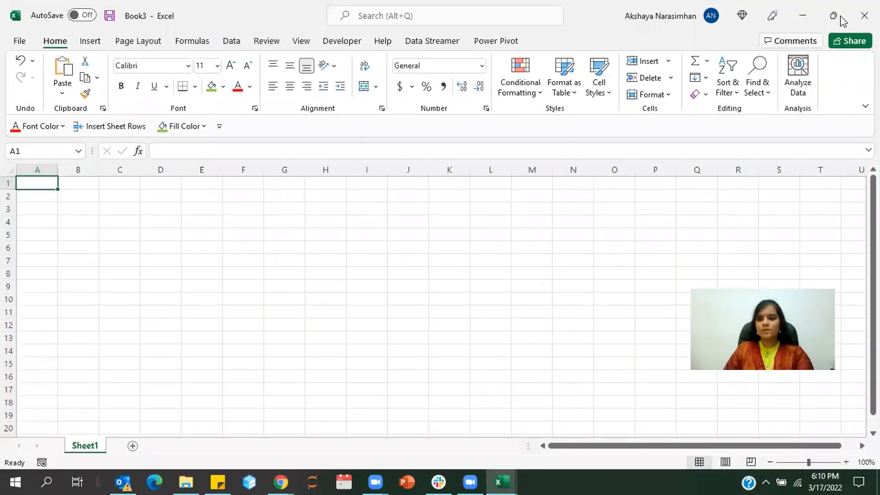
- Shrink the workbook window to about half the desktop's width and open the Class Marksheet image from the desktop
mouse_move(635, 30)
left_mouse_down()
mouse_move(530, 45)
mouse_move(604, 38)
left_mouse_up()
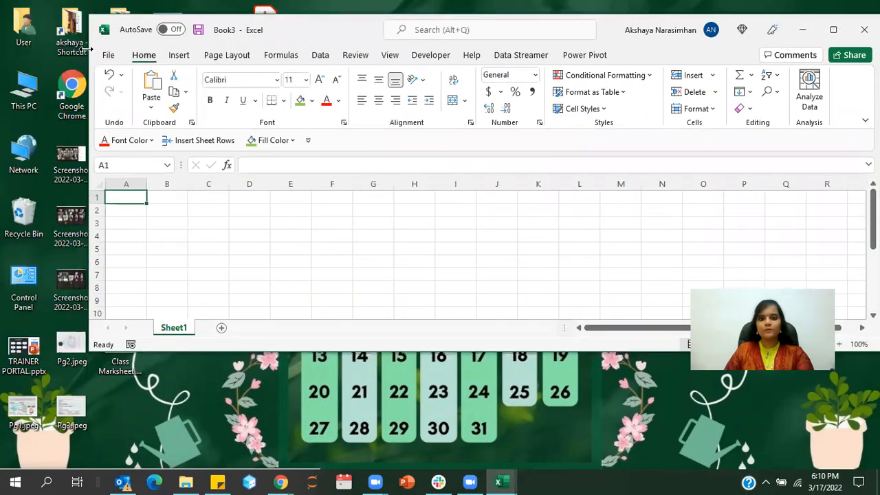
left_click_drag(88, 48, 537, 455)
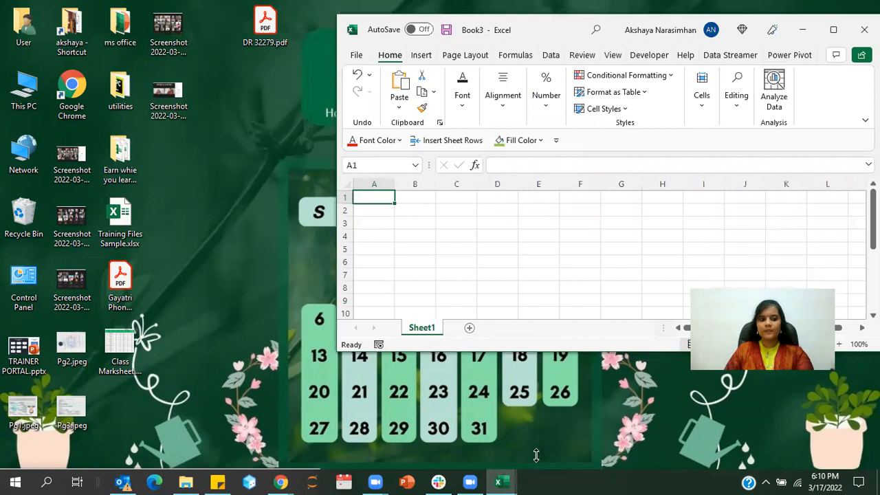
left_click(122, 341)
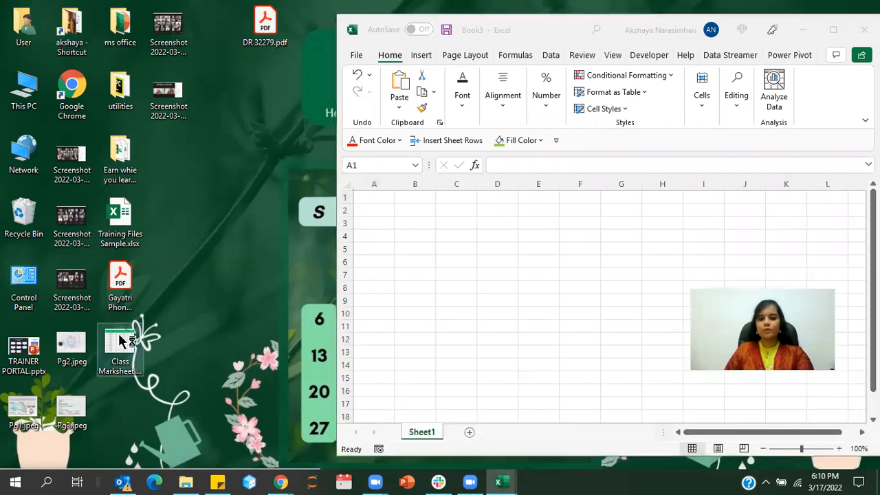
double_click(121, 342)
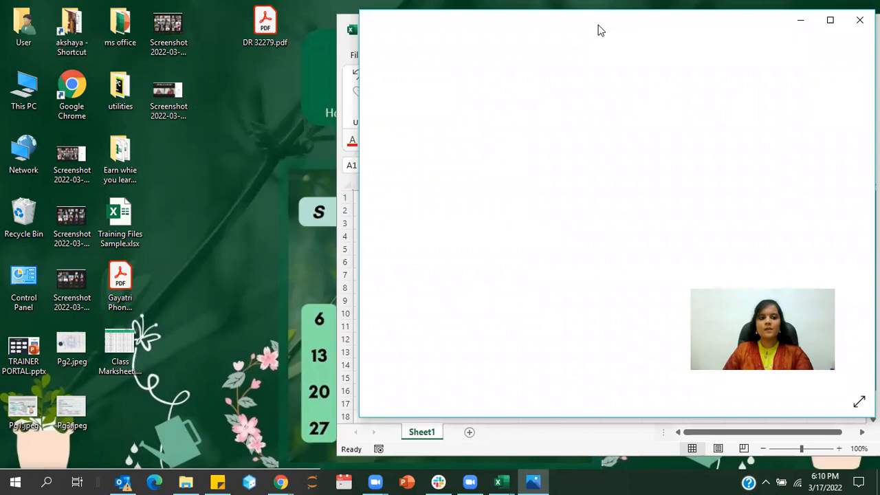
- Arrange the Class Marksheet image beside a narrower workbook window and zoom the worksheet to 130%
left_click_drag(600, 30, 146, 57)
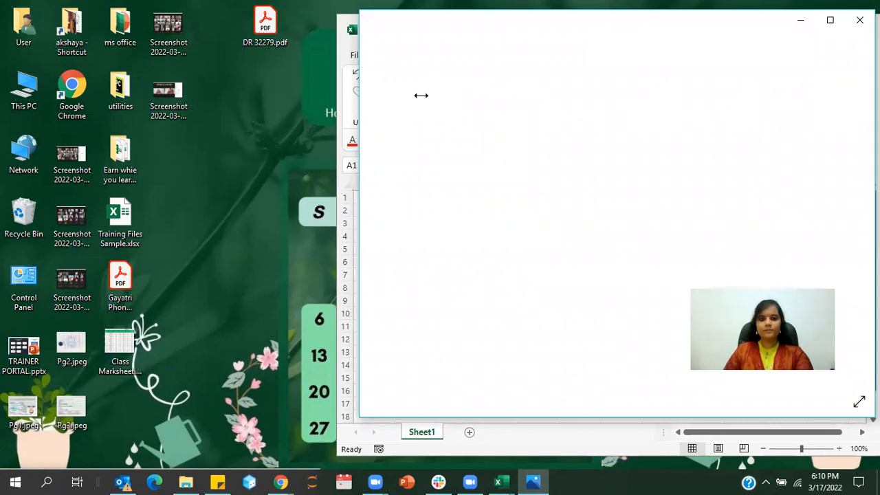
left_click_drag(421, 95, 330, 102)
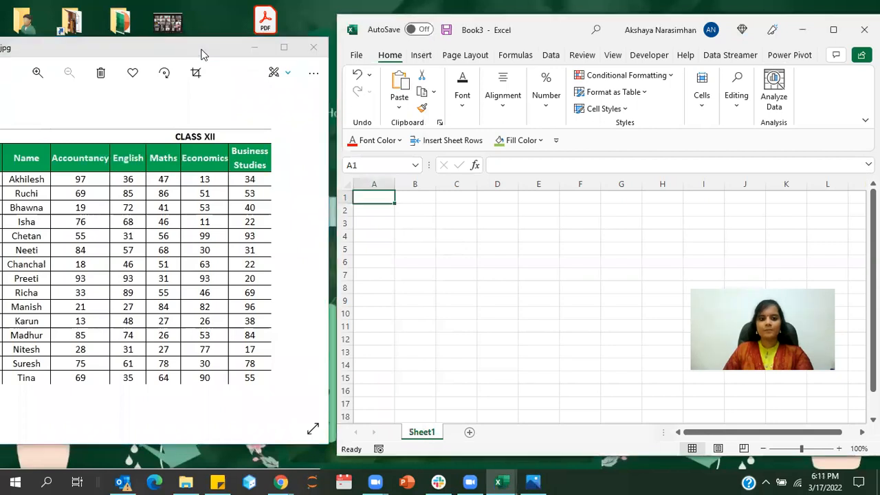
mouse_move(330, 86)
left_mouse_down()
mouse_move(382, 83)
mouse_move(335, 83)
left_mouse_up()
left_click(333, 428)
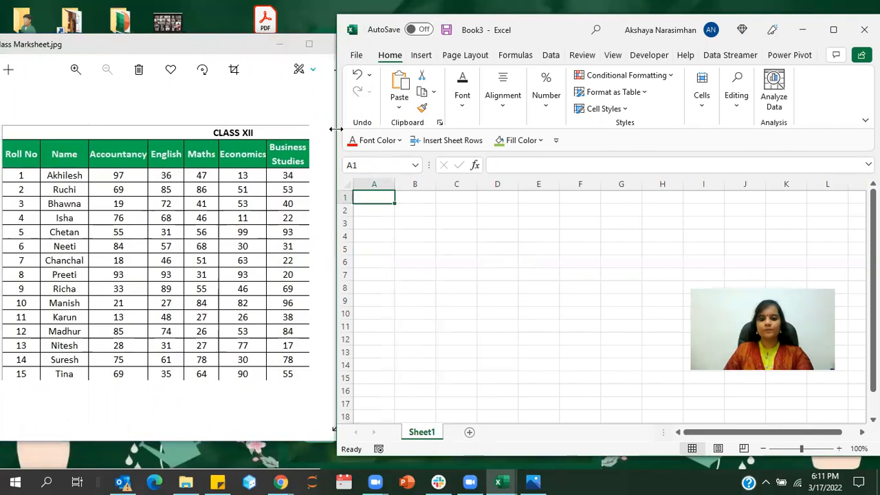
left_click_drag(335, 130, 383, 130)
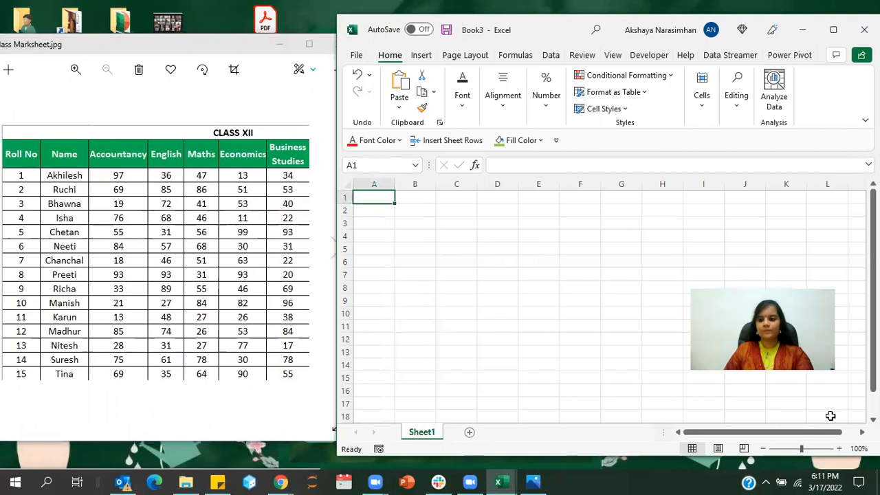
left_click(840, 449)
left_click(840, 449)
left_click(840, 449)
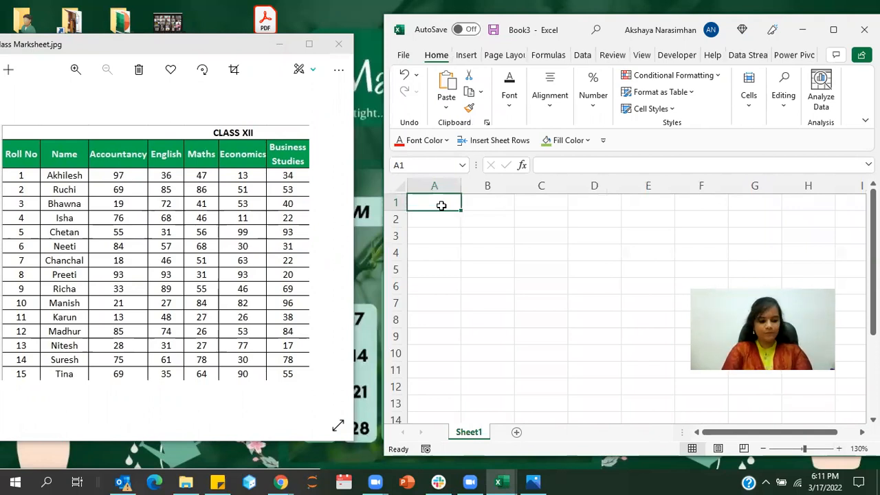
type("cl")
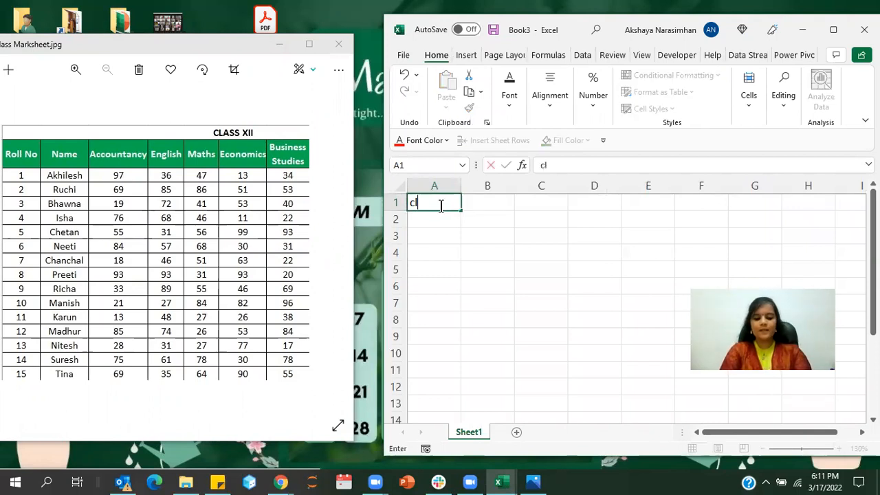
type("ass xi")
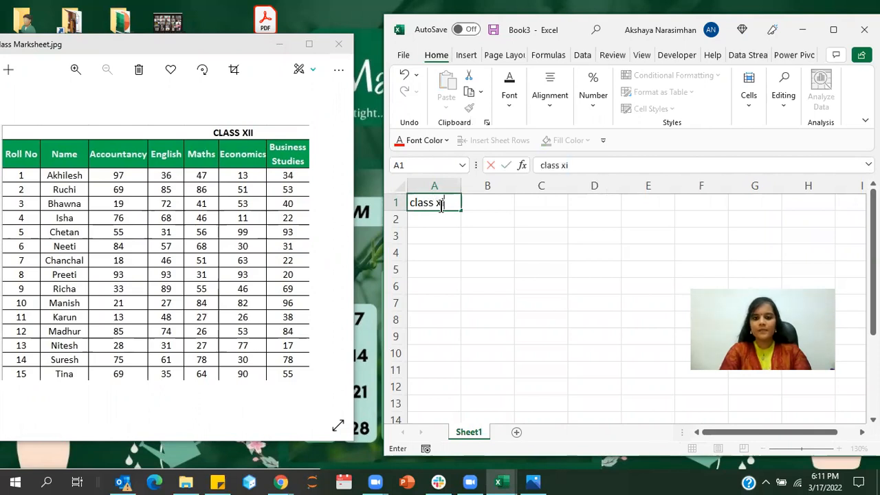
type("i")
key("Return")
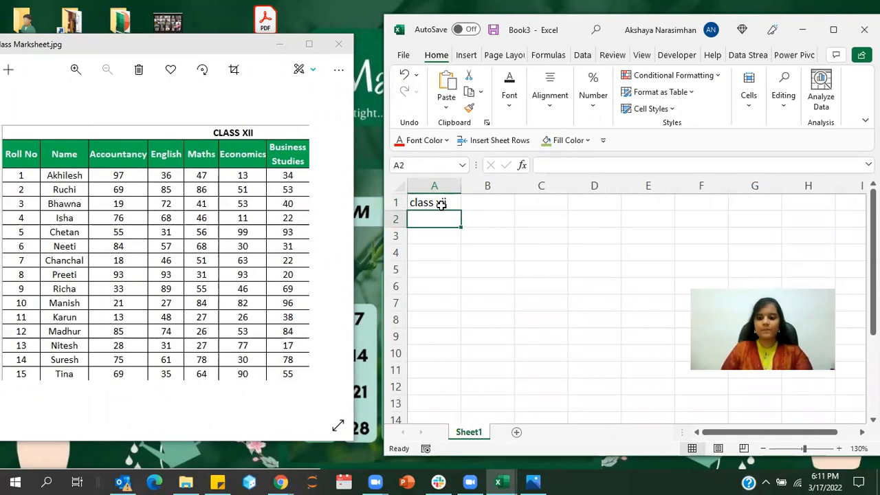
left_click(440, 204)
key("Delete")
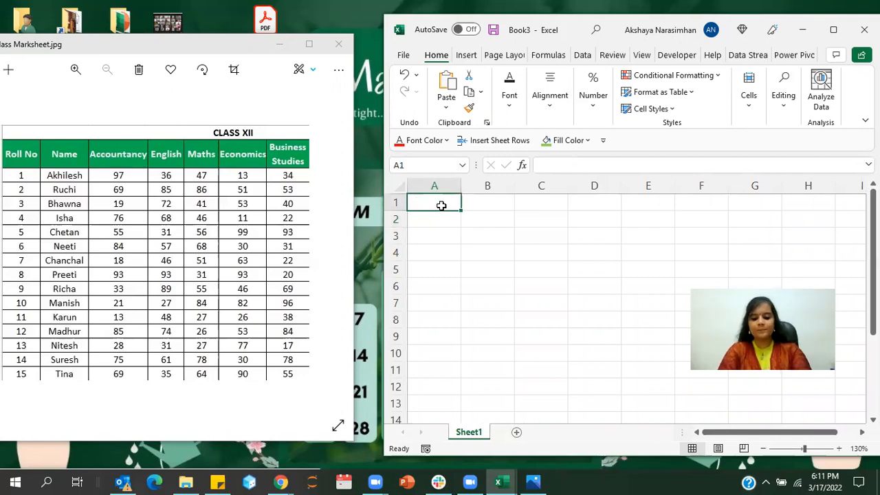
- Enter the column headings ROLL NO in cell A1 and NAME in cell B1
type("ROLL")
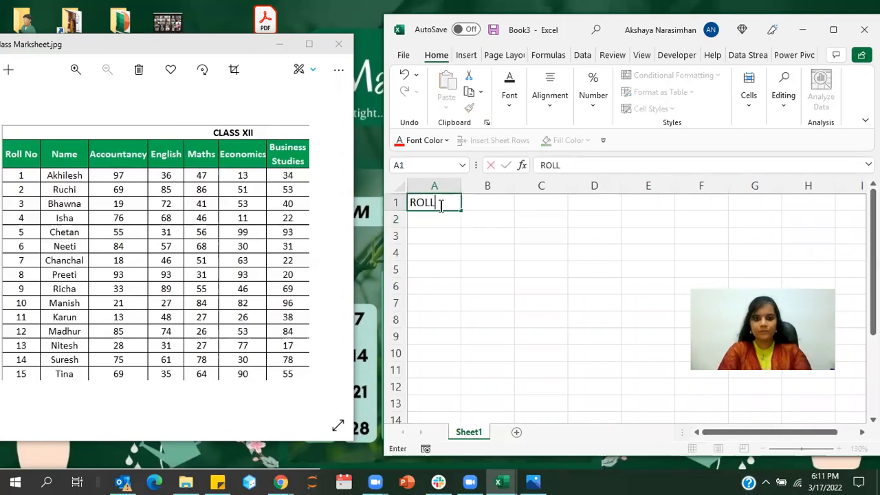
type(" NO")
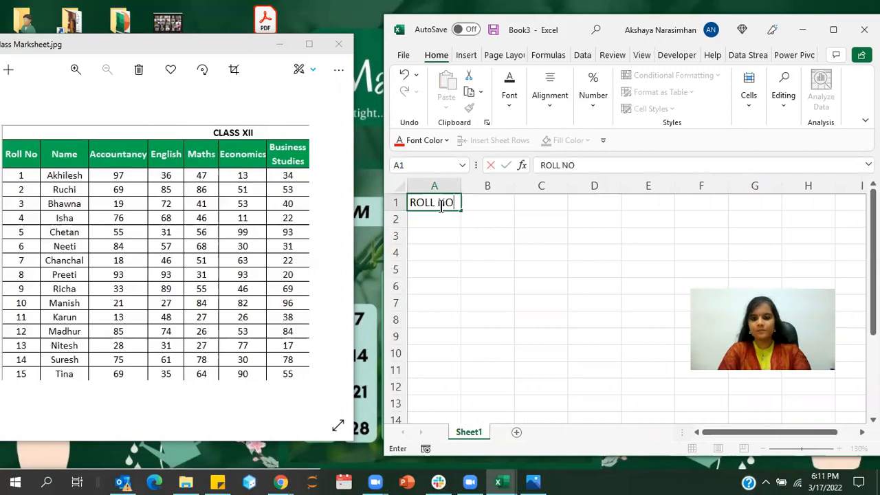
key("Tab")
type("N")
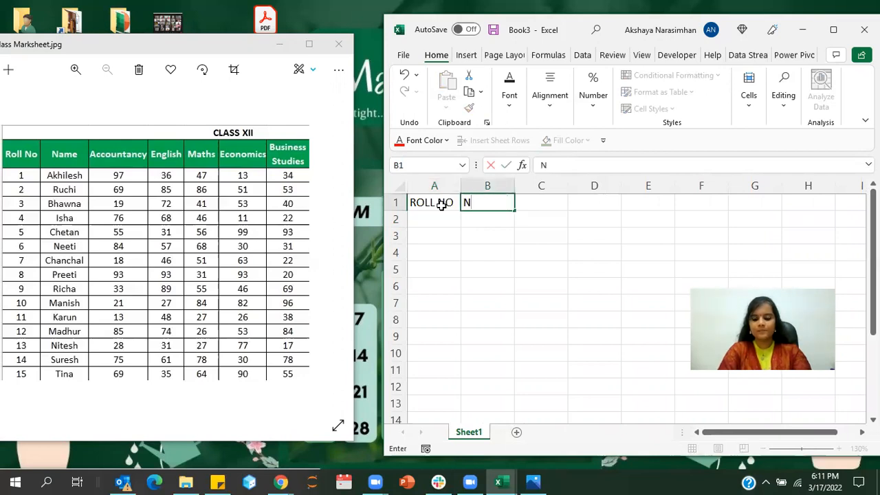
type("AME")
key("Tab")
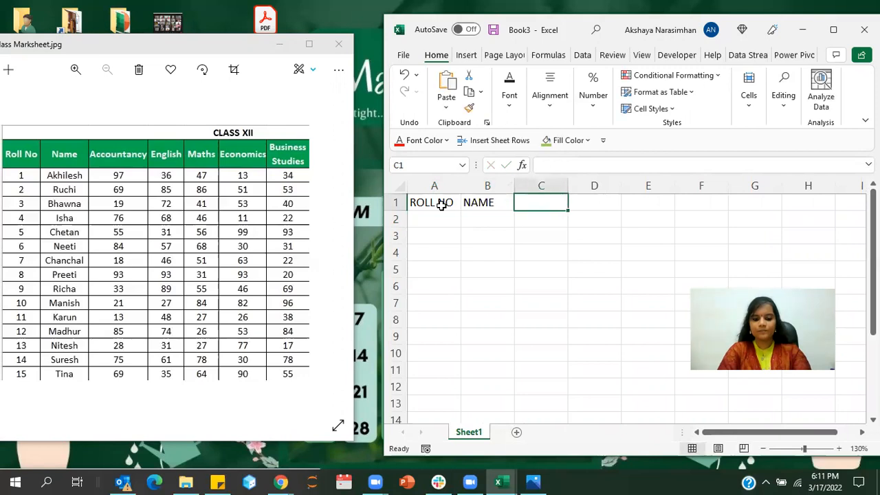
- Enter the column heading ACCOUNTANCY in cell C1
type("ACCO")
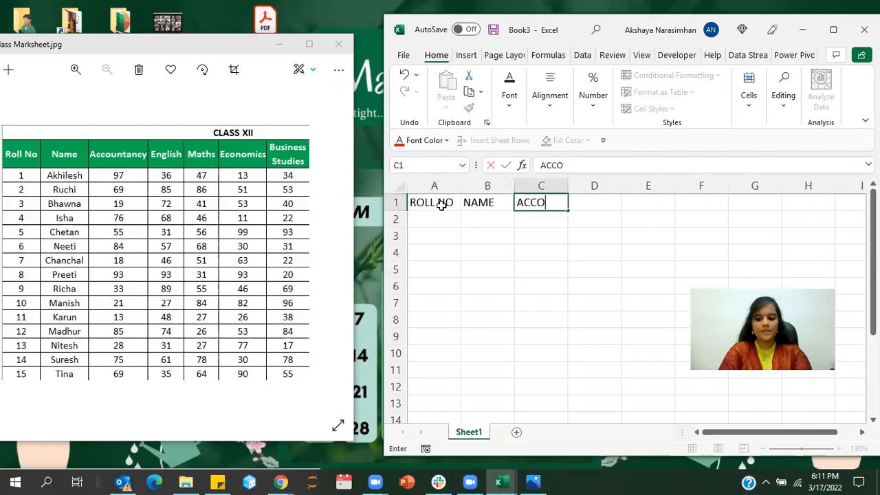
type("UNTANCY")
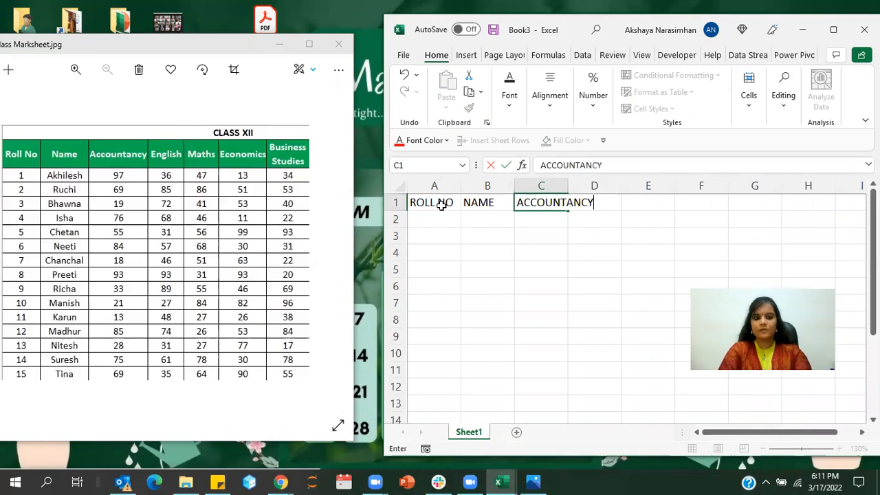
key("Tab")
- Enter the column headings ENGLISH in cell D1 and MATHS in cell E1
type("EN")
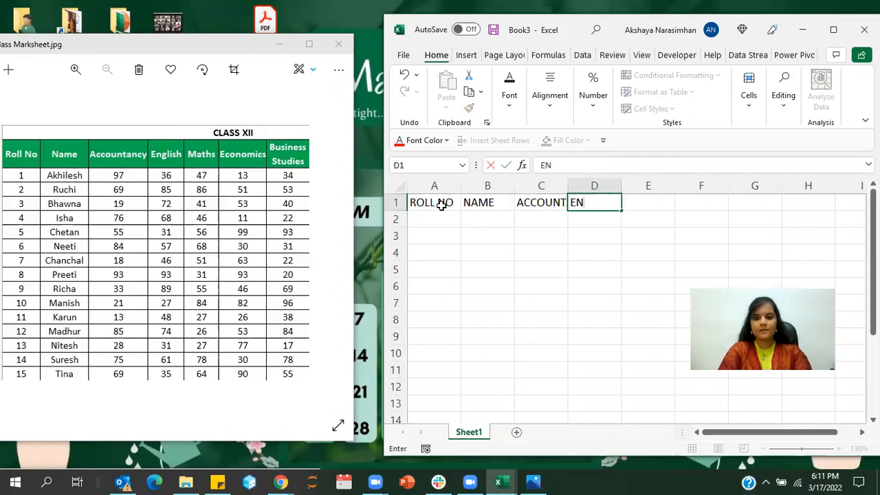
type("GLISH")
key("Tab")
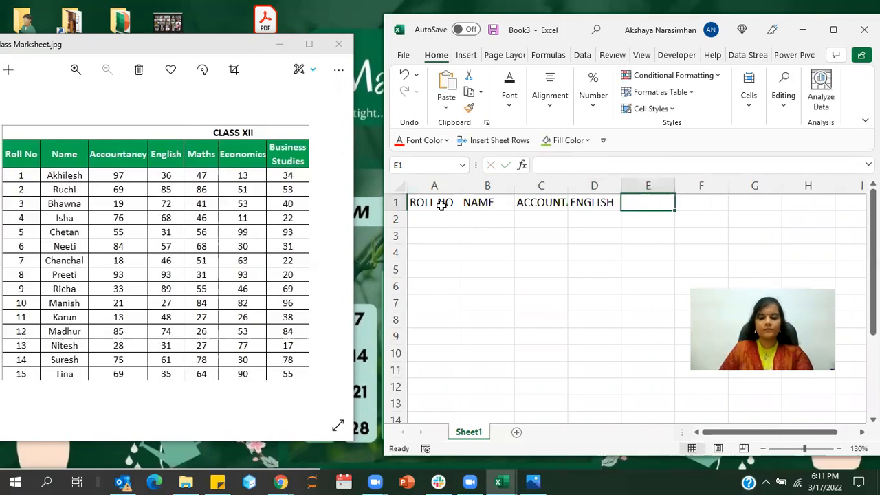
type("MATH")
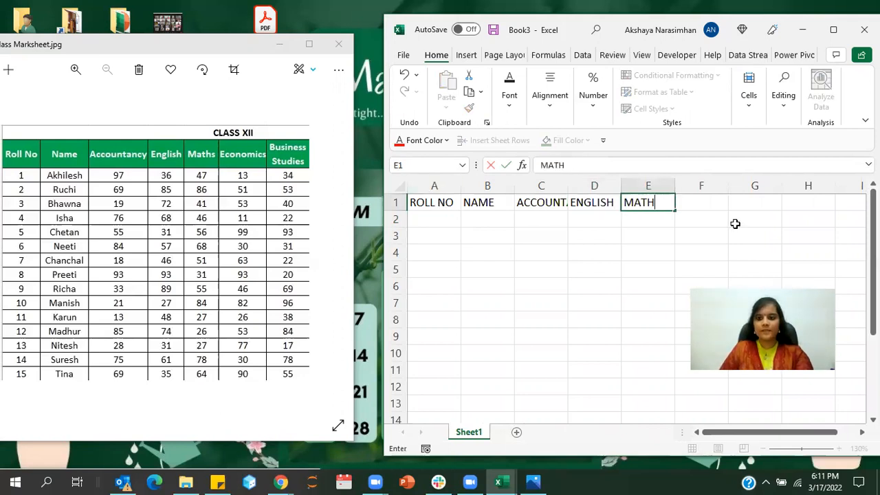
type("S")
key("Tab")
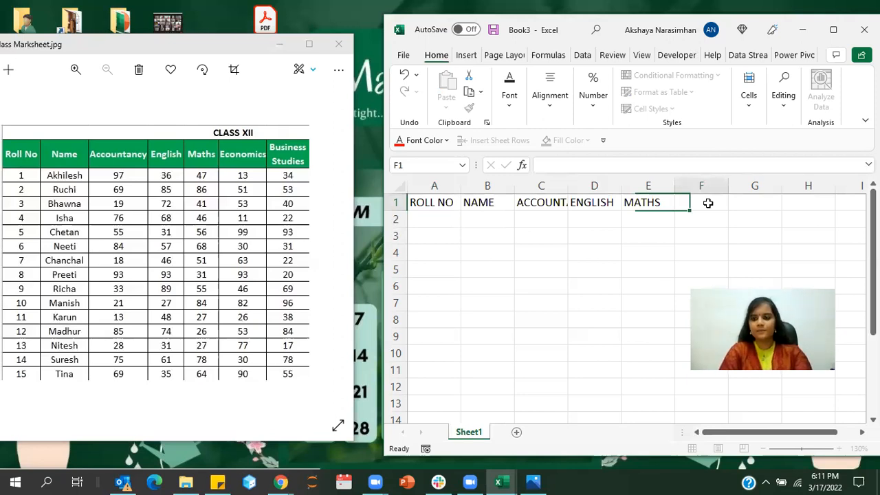
- Leave cell F1 empty and enter ECONOMICS in cell G1 and BUSINESS STUD in cell H1
key("Tab")
type("ECONOMICS")
key("Tab")
type("BUSINE")
type("S")
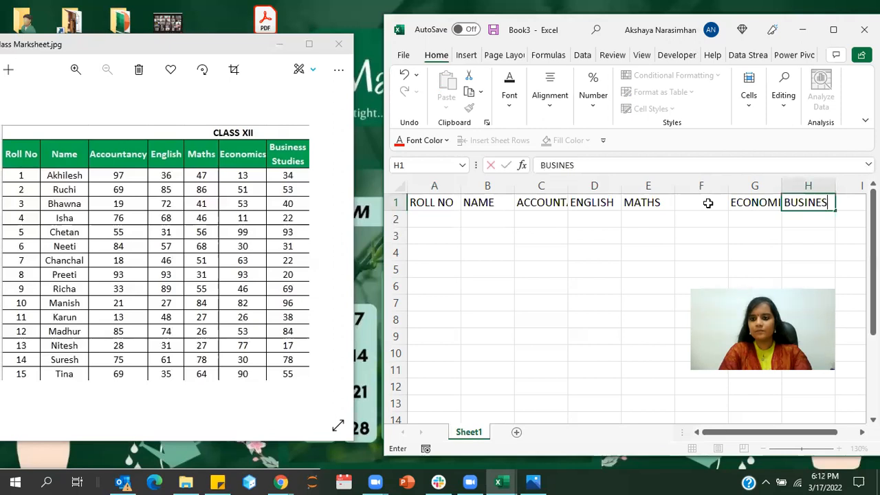
type("S ST")
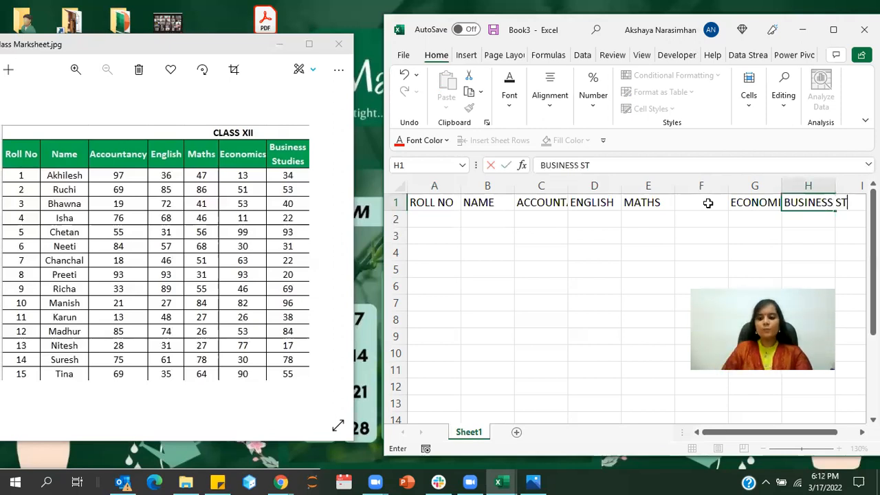
type("U")
type("D")
left_click(708, 203)
type("I")
left_click(770, 202)
type("ES")
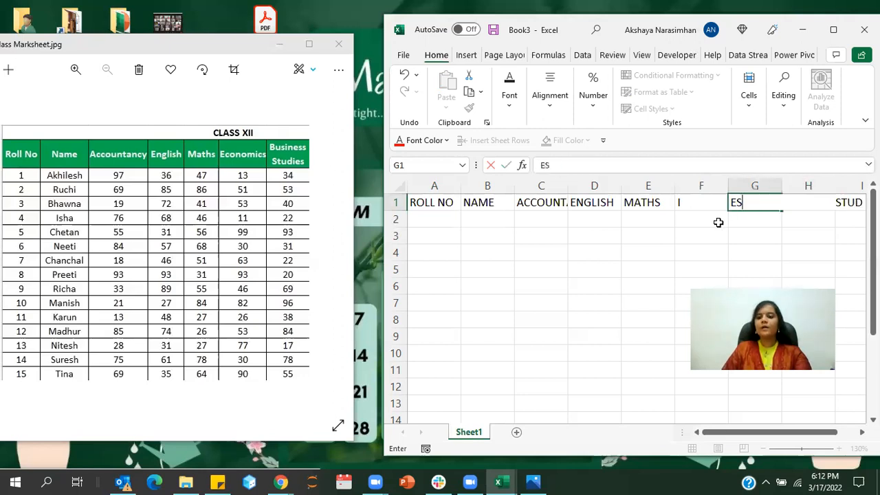
left_click(718, 222)
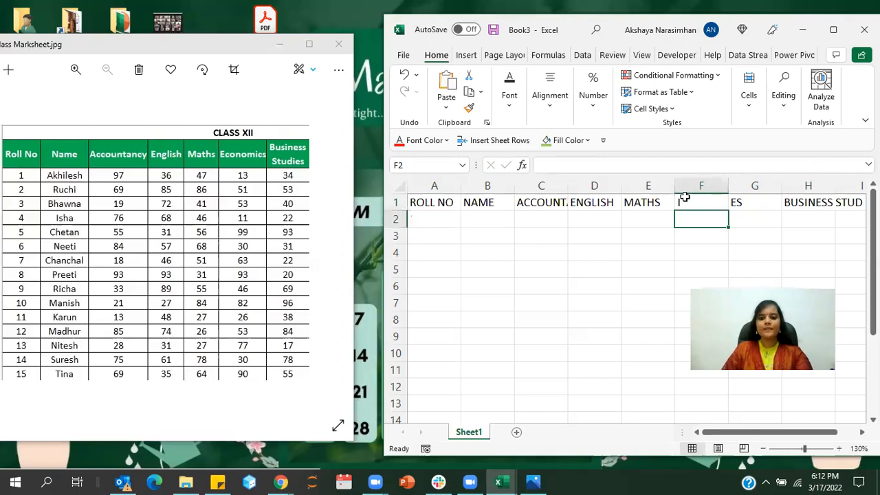
- Delete the whole column F so that the headings after MATHS move one column over
key("Up")
key("Right")
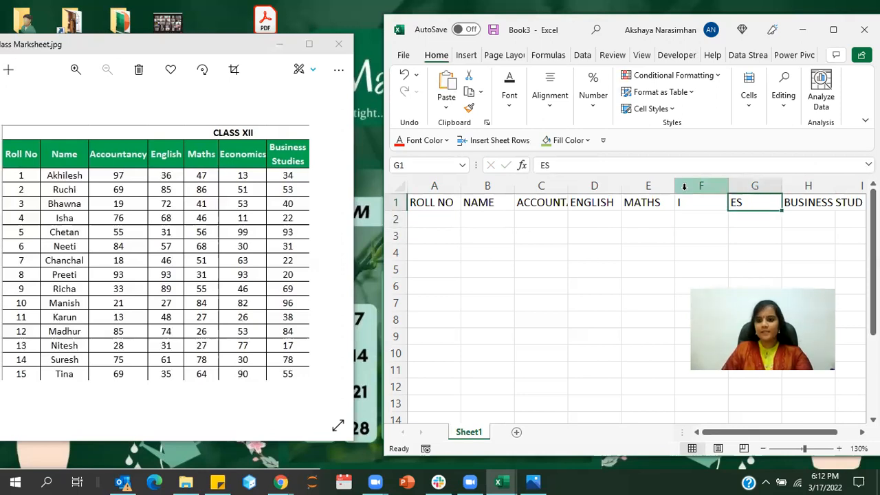
left_click(683, 186)
right_click(692, 212)
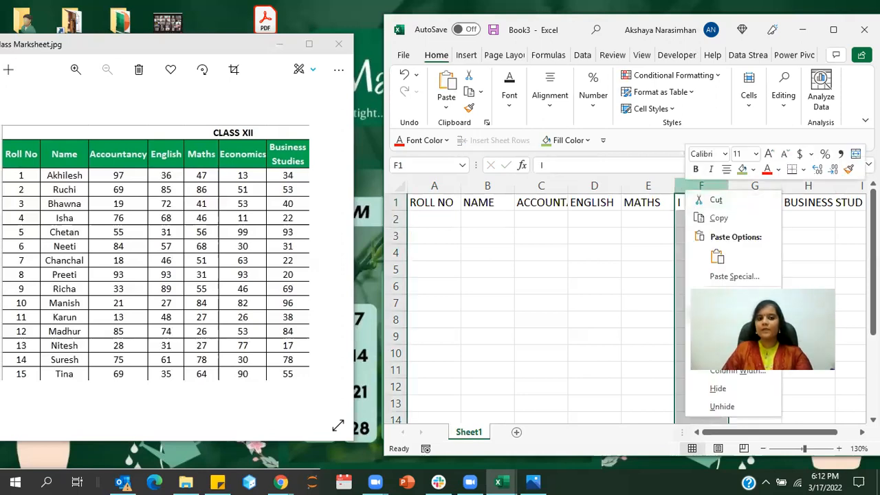
key("d")
- Replace the heading in cell F1 with ECONOMICS
left_click(704, 204)
type("E")
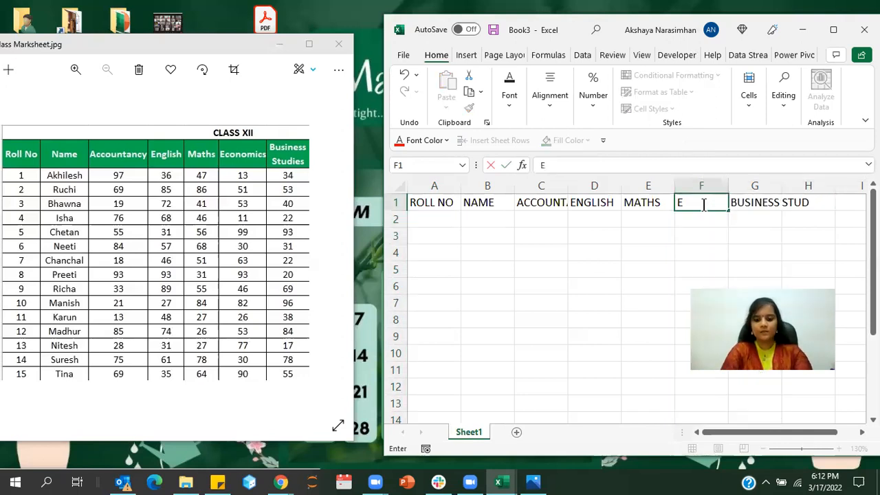
type("CONOMIC")
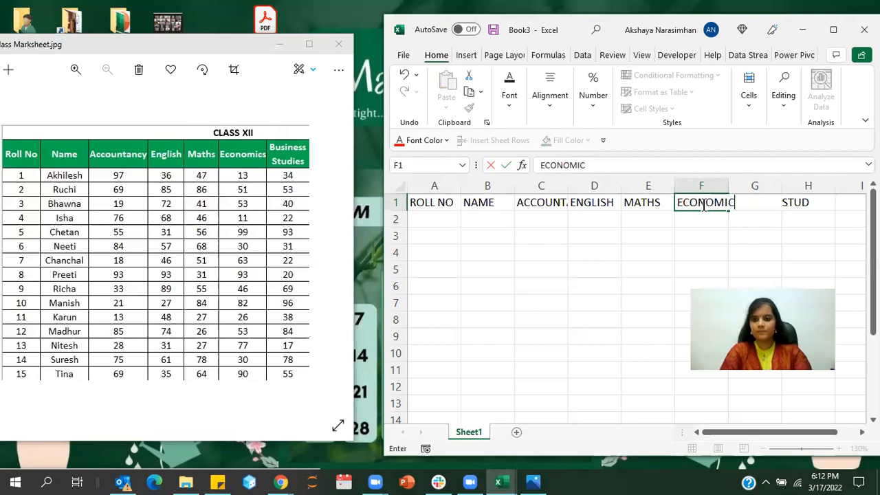
type("S")
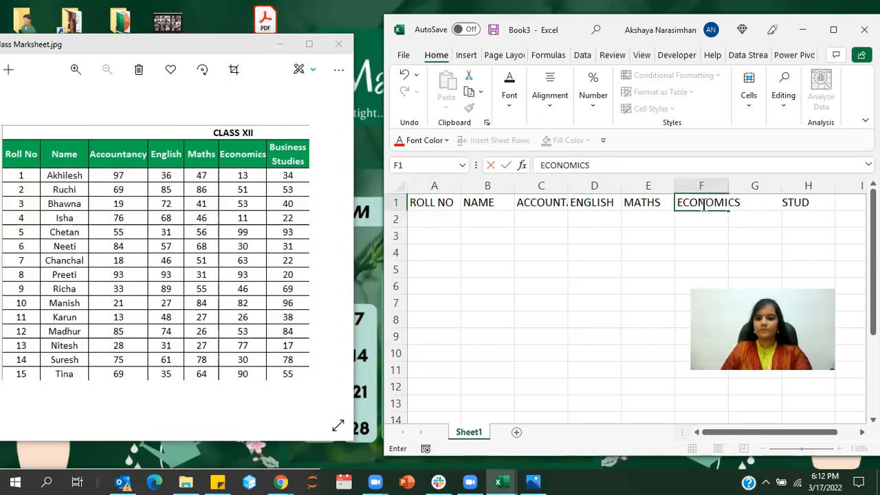
- Complete the heading in cell G1 as BUSINESS STUDIES
left_click(754, 219)
key("Up")
left_click(651, 173)
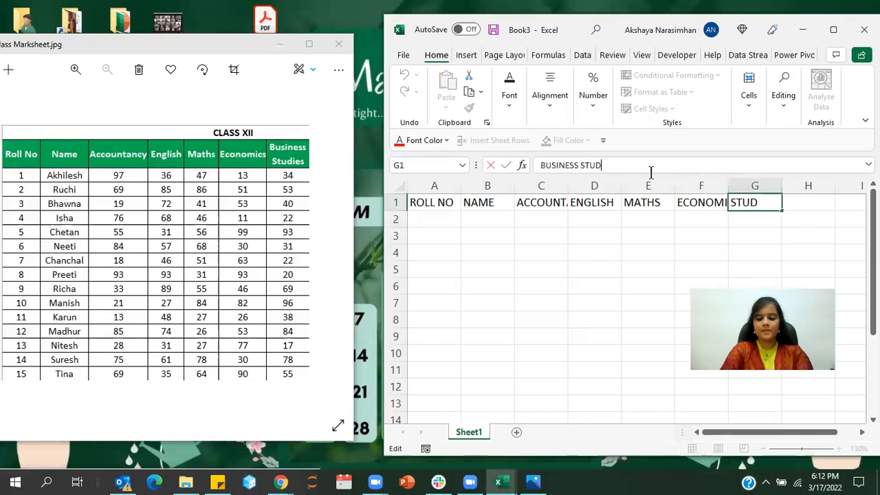
type("IES")
left_click(609, 216)
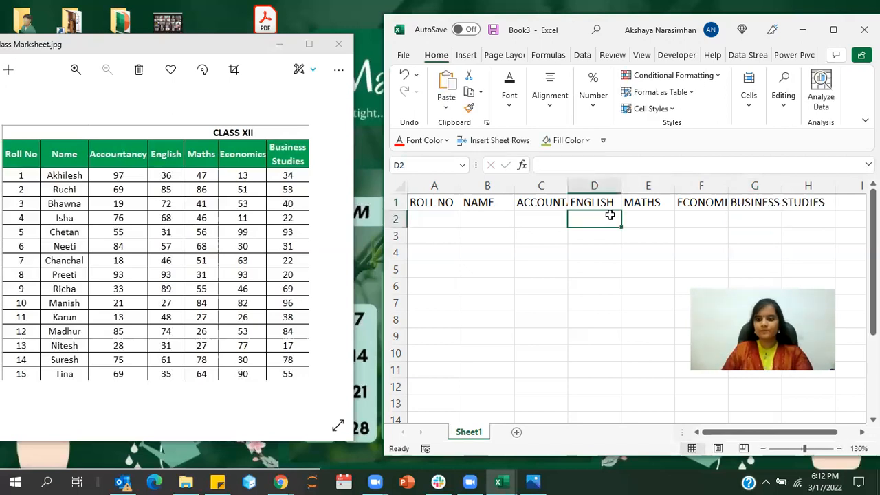
left_click(584, 250)
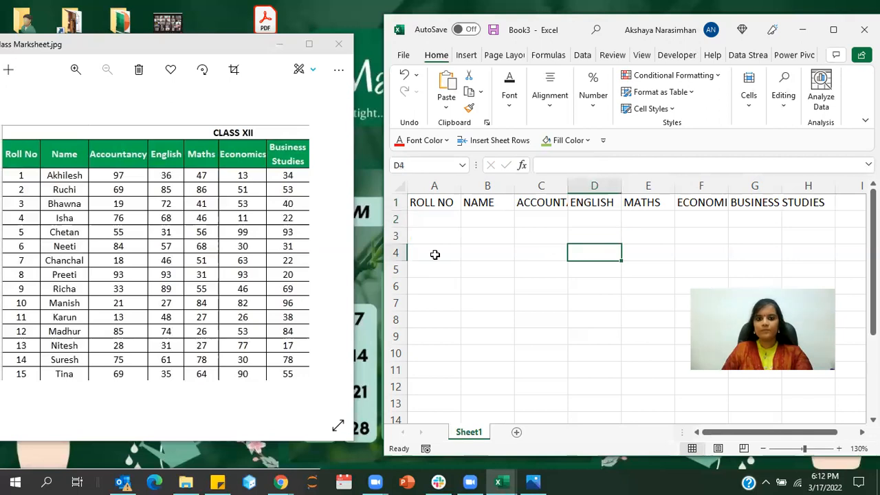
- Enter 1 and 2 in cells A2 and A3 and fill the roll number series down to 15 in A16
left_click(440, 216)
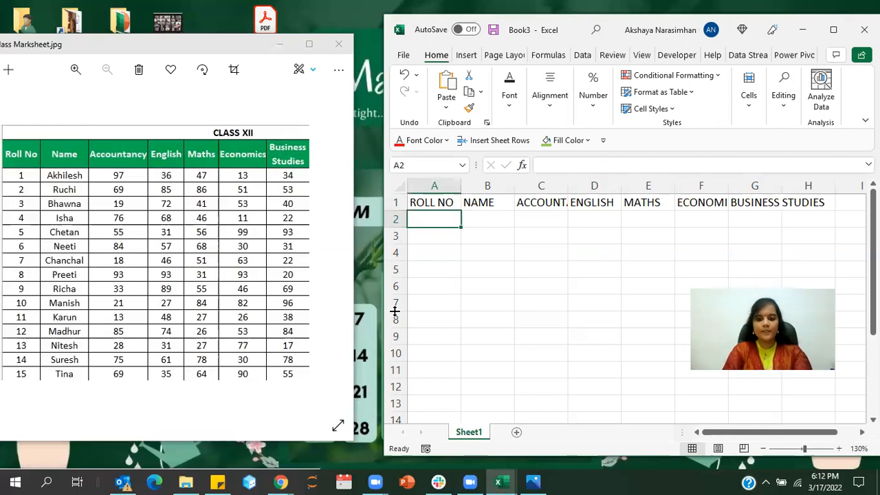
type("1")
key("Return")
type("2")
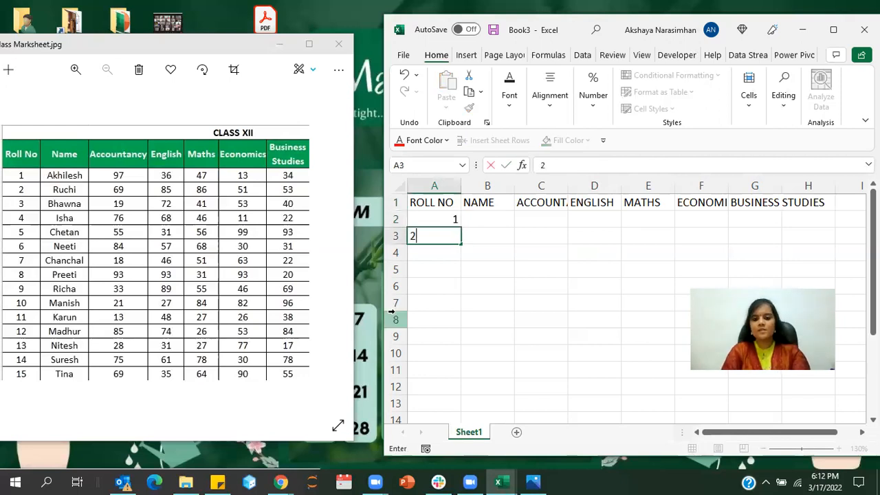
key("Return")
left_click_drag(435, 220, 457, 329)
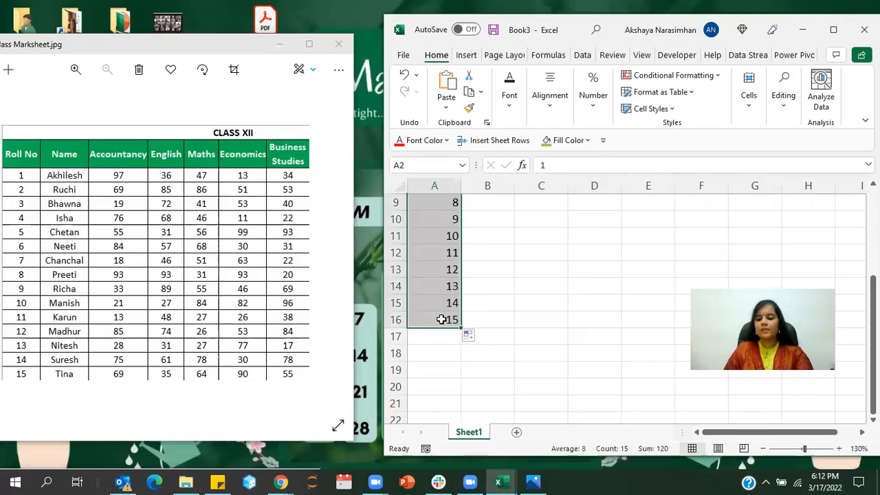
scroll(486, 289, "up", 3)
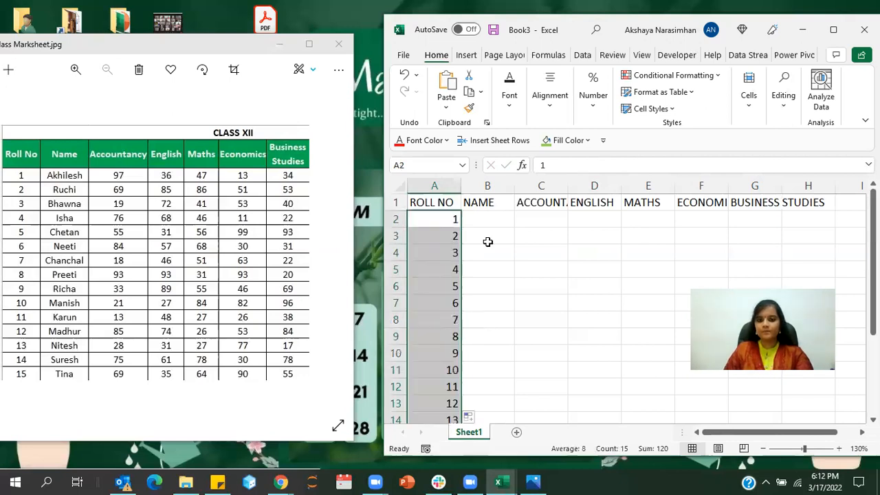
- Enter the first student's name from the reference image in cell B2 and the Accountancy mark 97 in C2
left_click(493, 228)
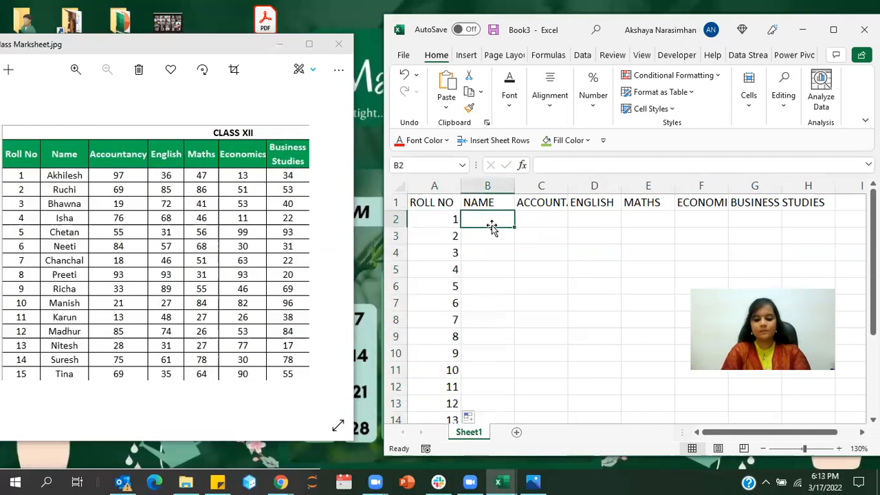
type("Akh")
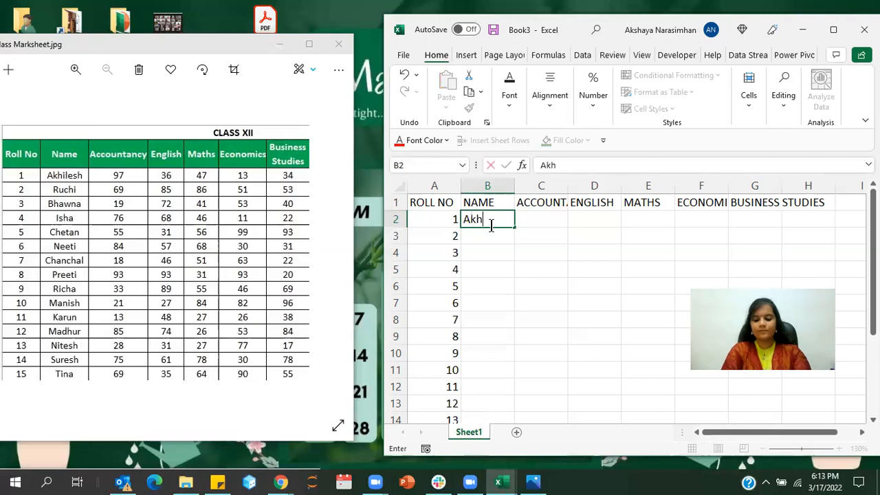
type("ile")
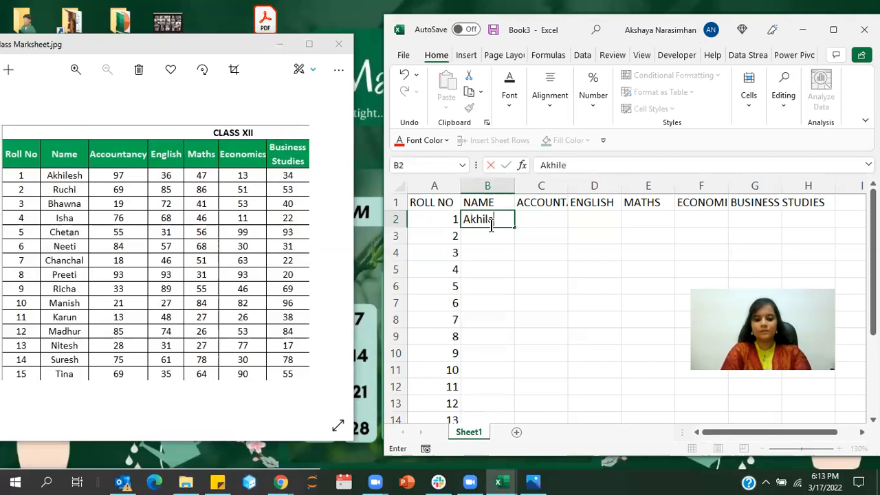
type("sh")
key("Tab")
type("97")
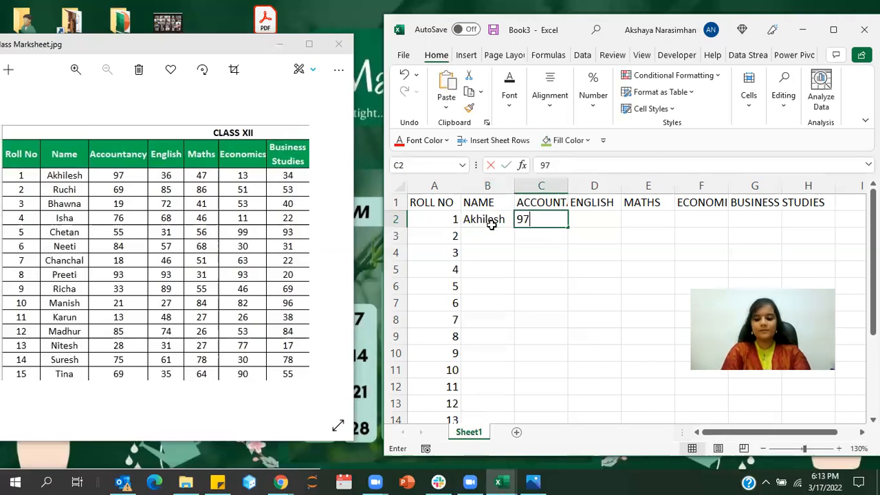
- Complete the first student's row with English 36, Maths 47, Economics 13 and Business Studies 34 in cells D2 to G2
key("Tab")
type("3")
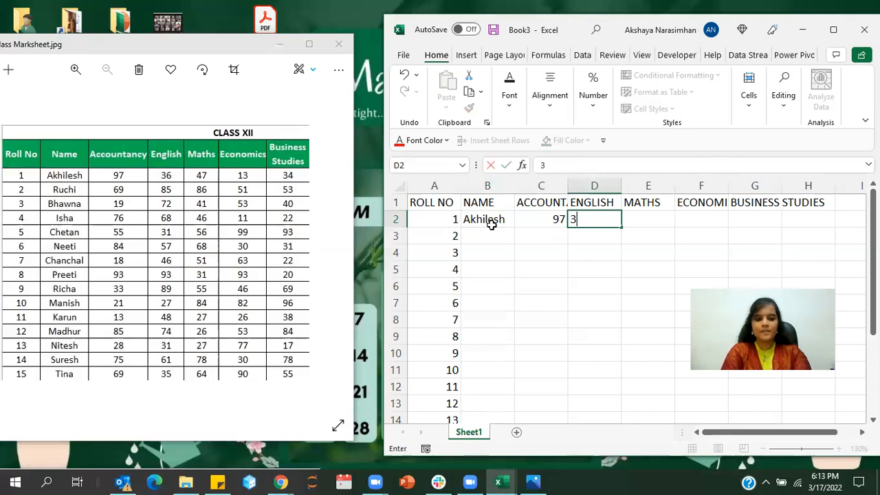
type("6")
key("Tab")
type("4")
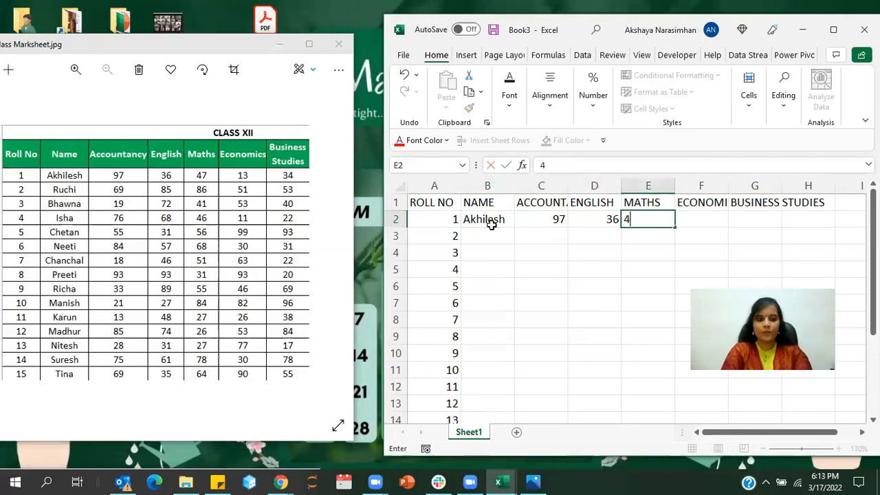
type("7")
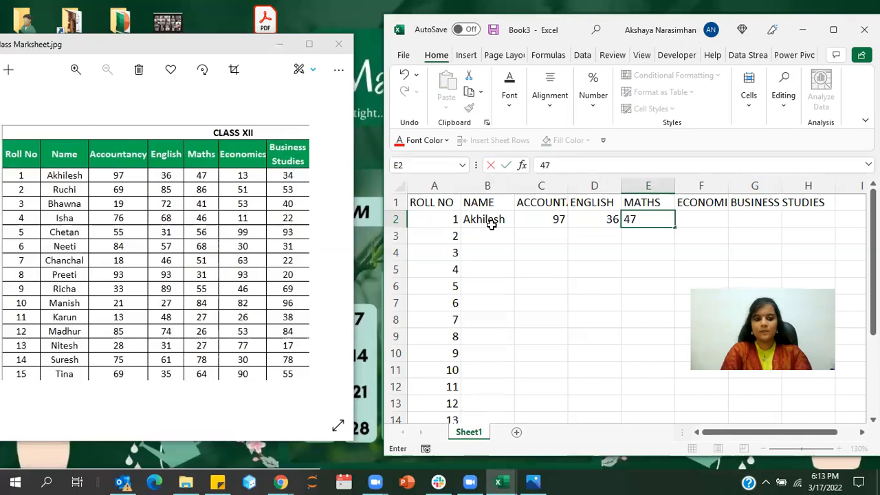
key("Tab")
type("13")
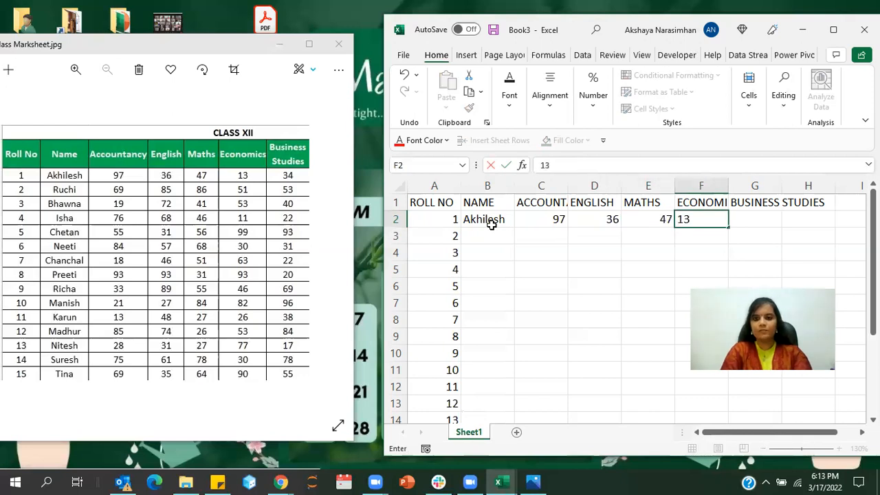
key("Tab")
type("34")
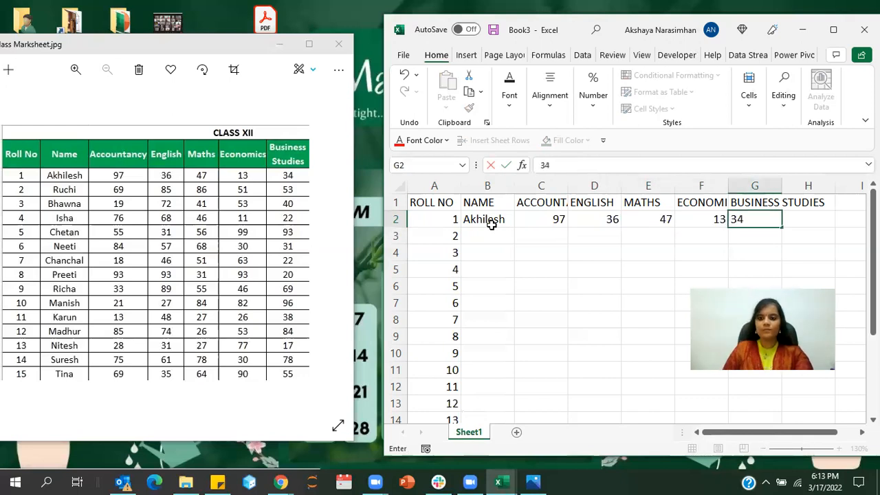
- Enter the second student's name in cell B3 and the Accountancy mark 69 in C3
left_click(491, 229)
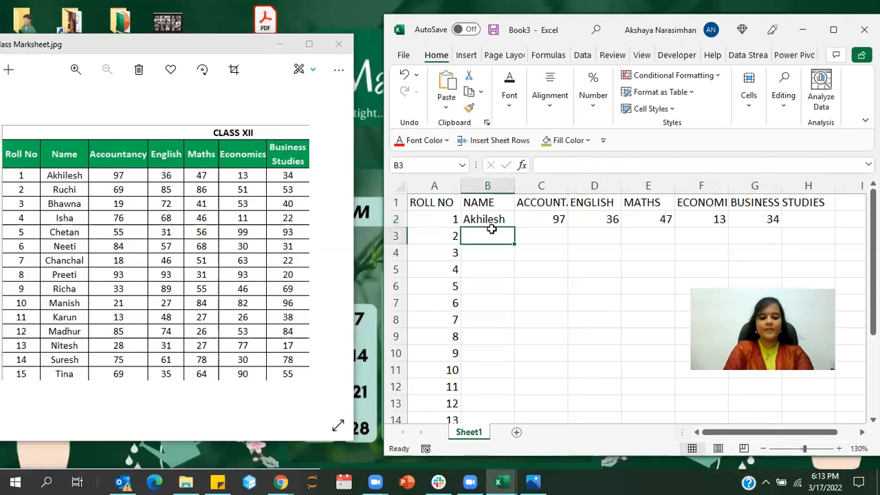
type("Ruchi")
key("Tab")
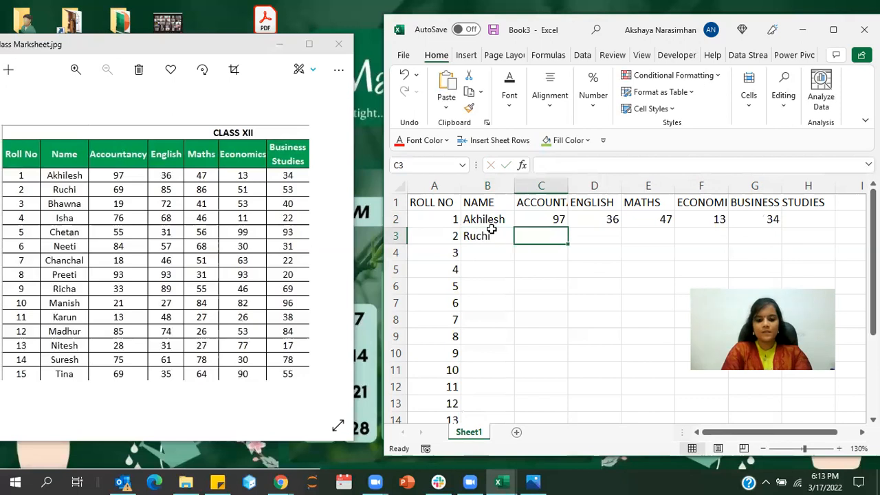
type("69")
- Complete the second student's row with English 85, Maths 86, Economics 51 and Business Studies 53 in cells D3 to G3
key("Tab")
type("85")
key("Tab")
type("8")
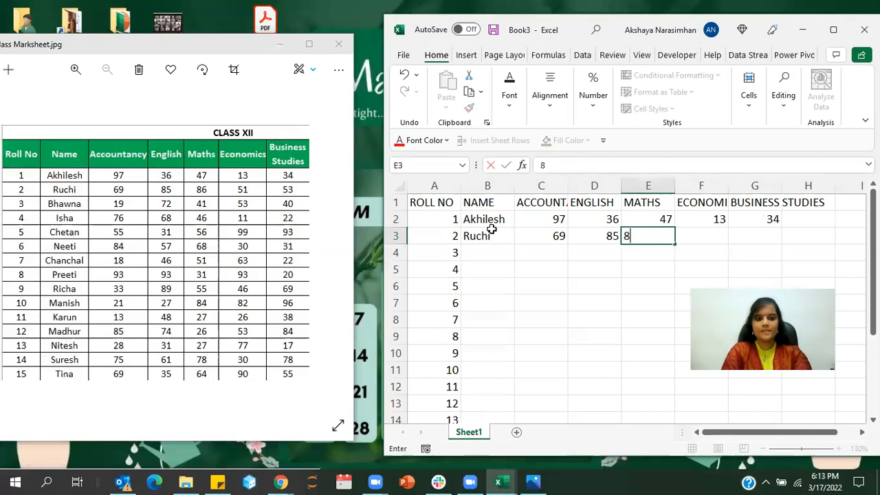
type("6")
key("Tab")
type("5")
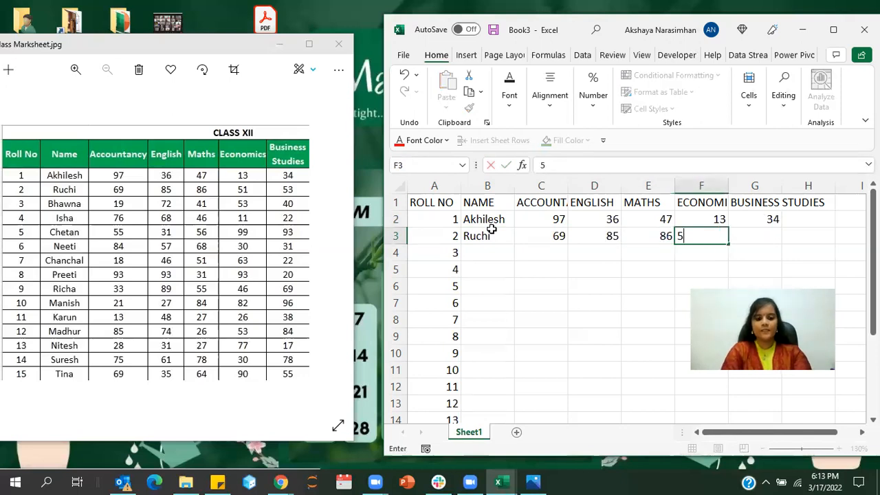
type("1")
key("Tab")
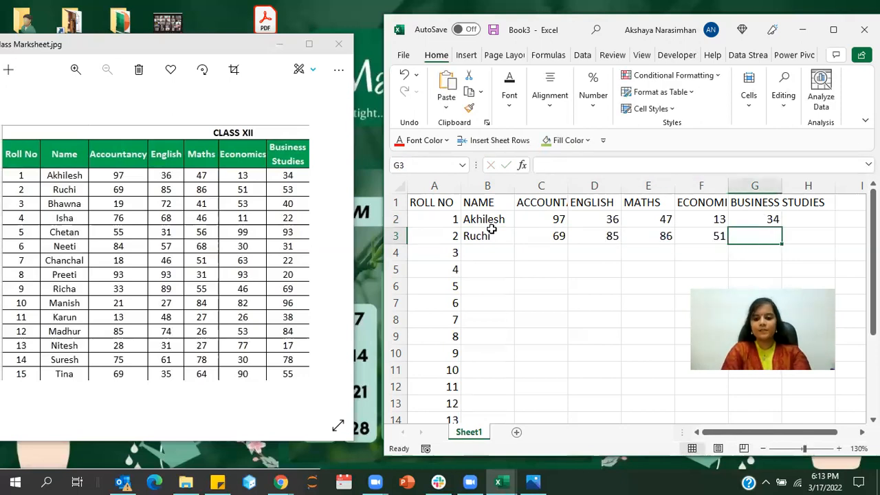
type("53")
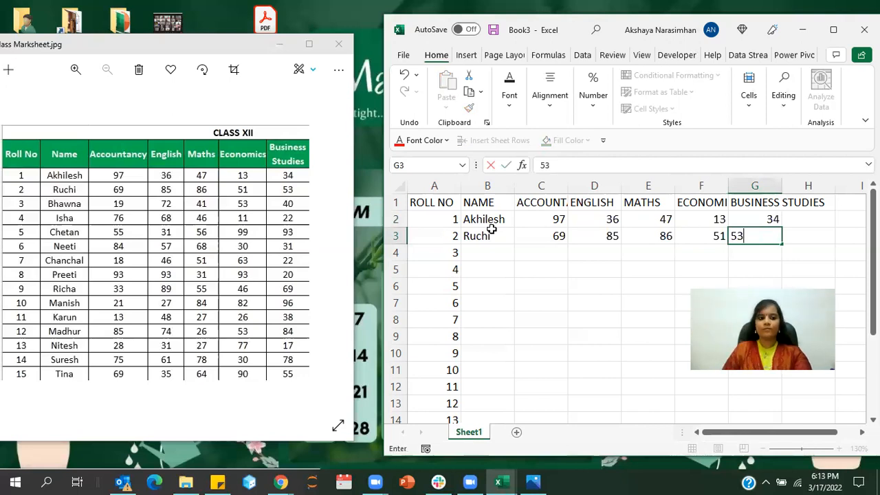
left_click(517, 276)
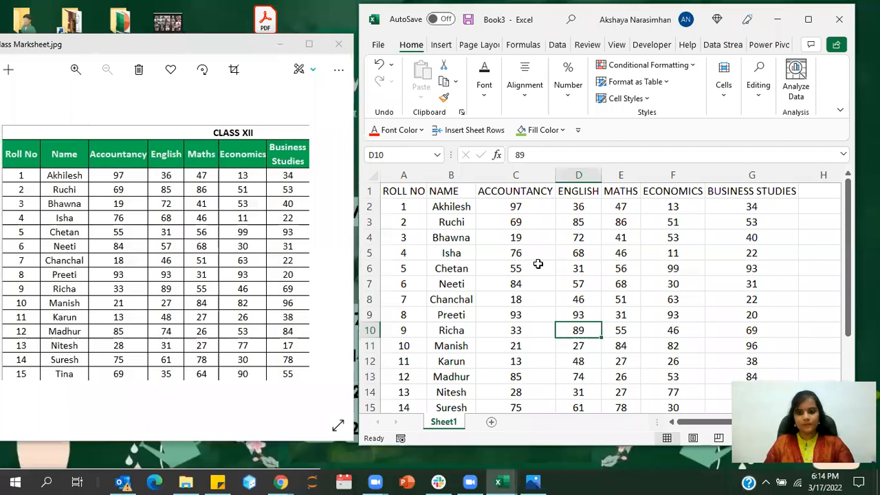
scroll(529, 305, "down", 1)
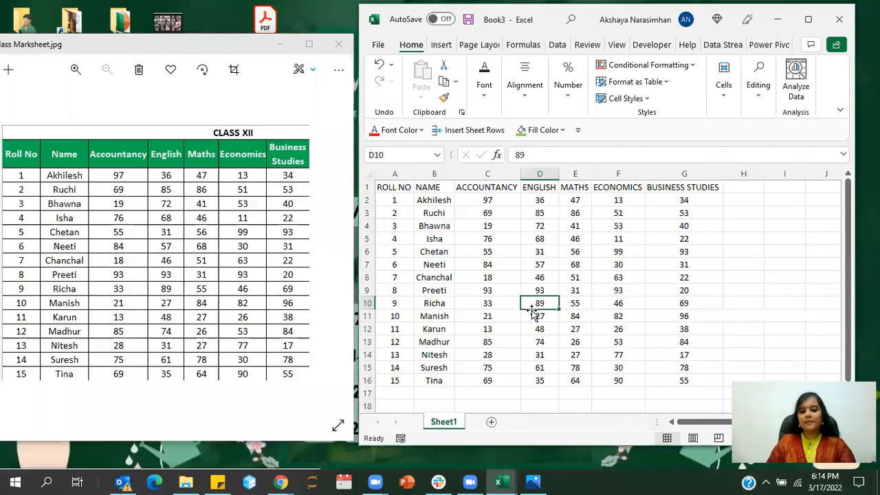
left_click(472, 366)
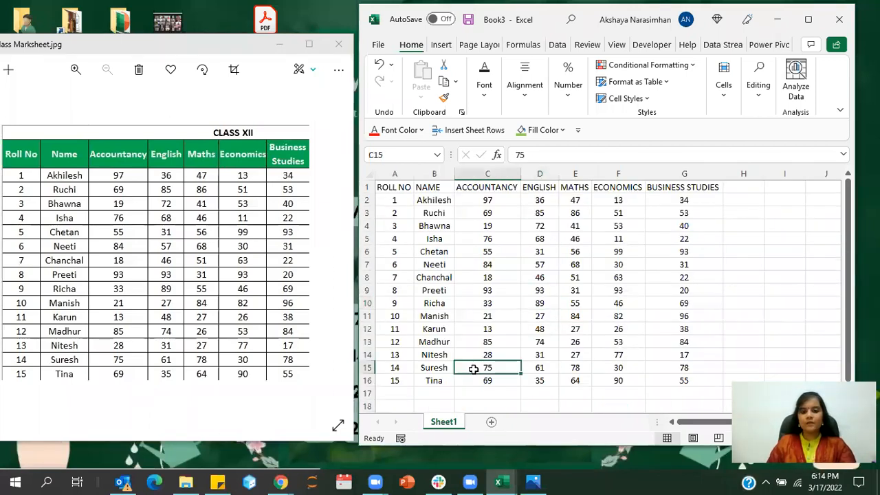
left_click(449, 318)
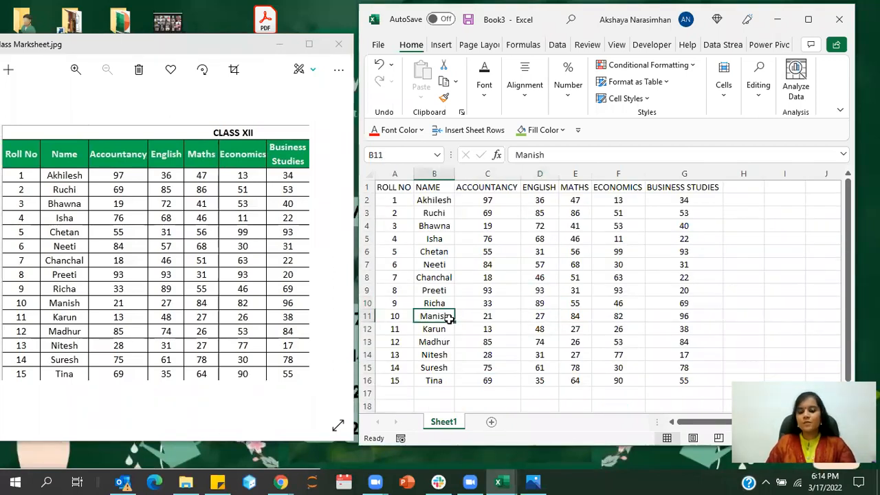
left_click(505, 250)
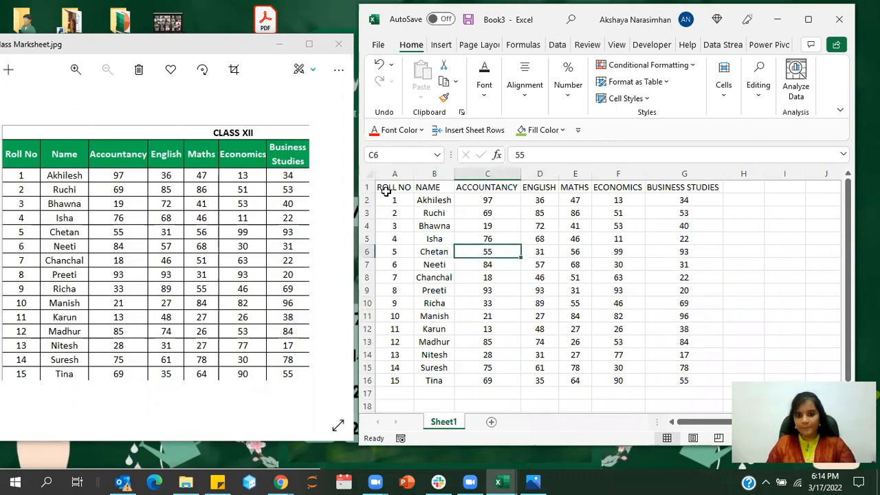
left_click(426, 170)
left_click(444, 215)
- Maximize the workbook window and custom sort the marksheet range A1:G16 by NAME on cell values in A to Z order
left_click_drag(393, 187, 671, 380)
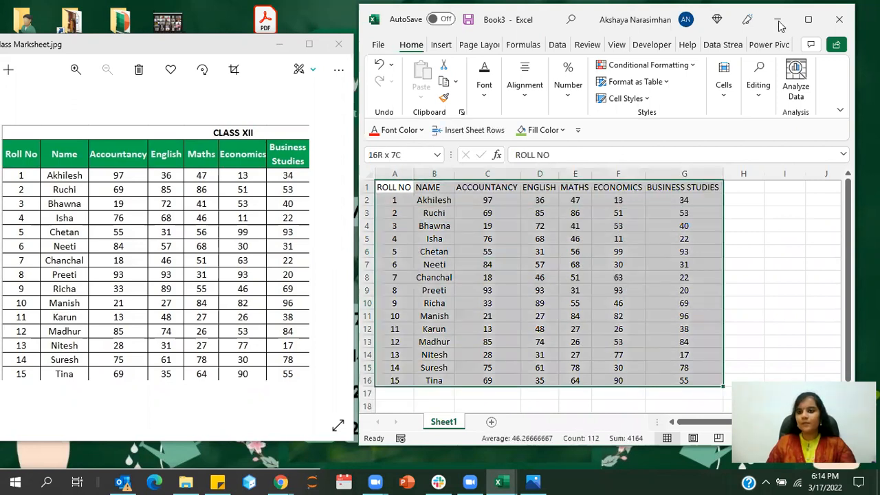
left_click(809, 19)
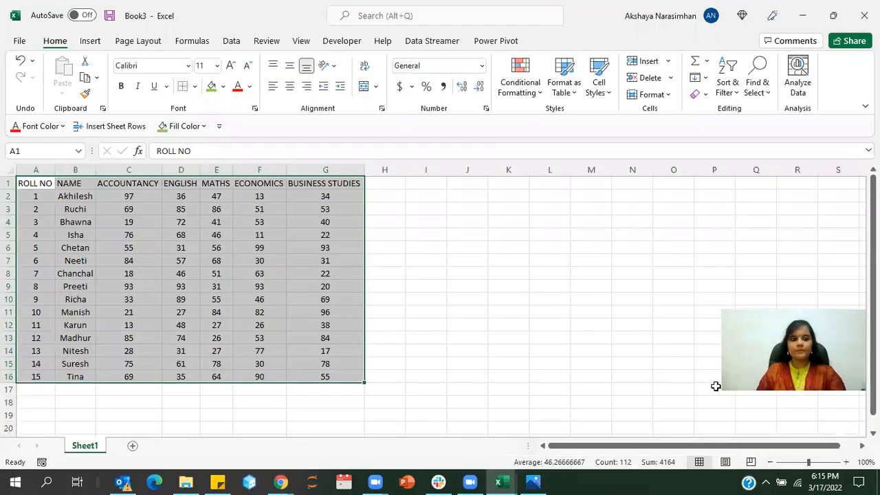
scroll(395, 191, "up", 2)
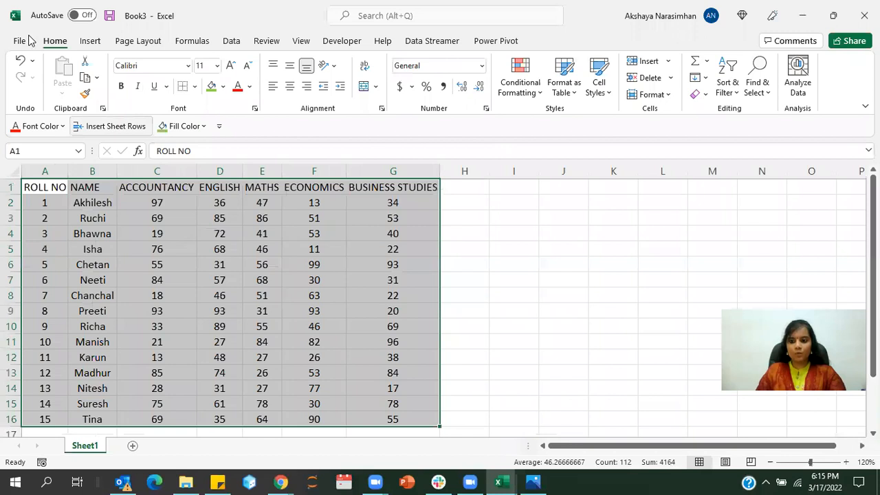
left_click(725, 89)
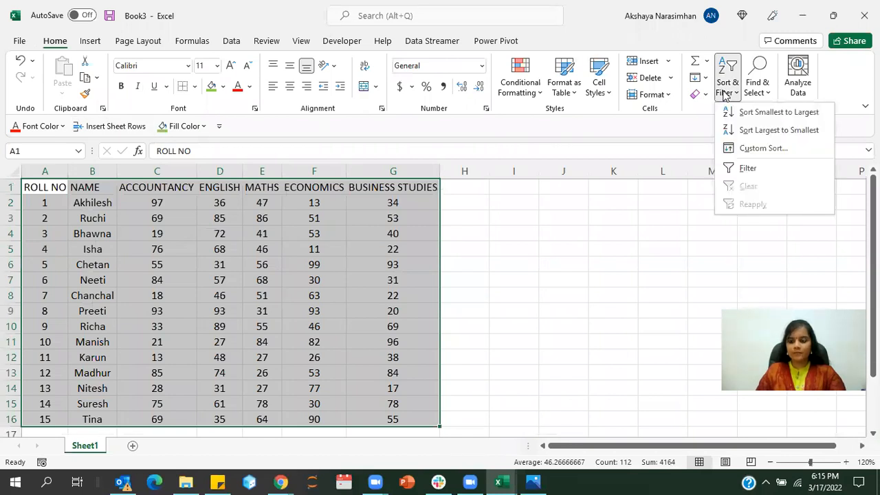
left_click(747, 148)
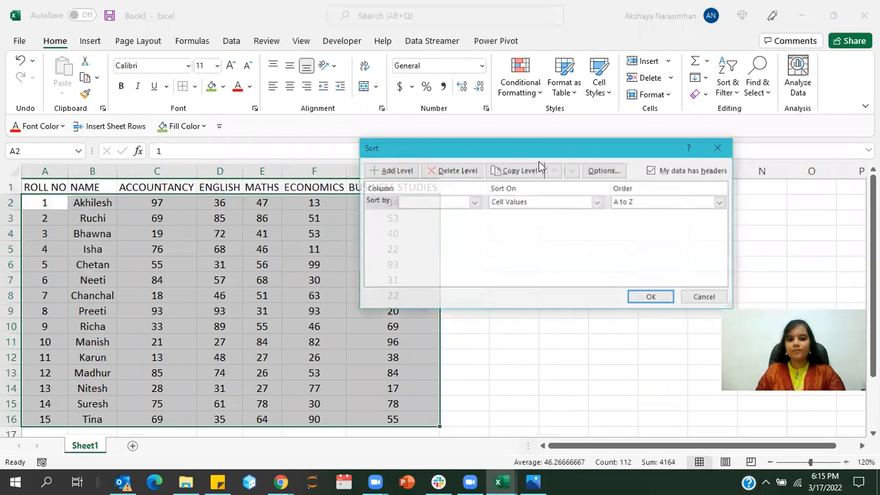
left_click(585, 131)
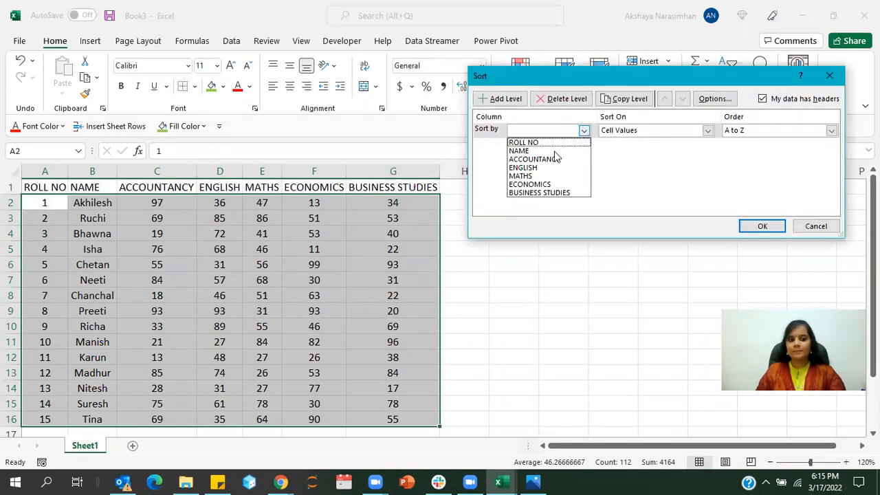
left_click(554, 149)
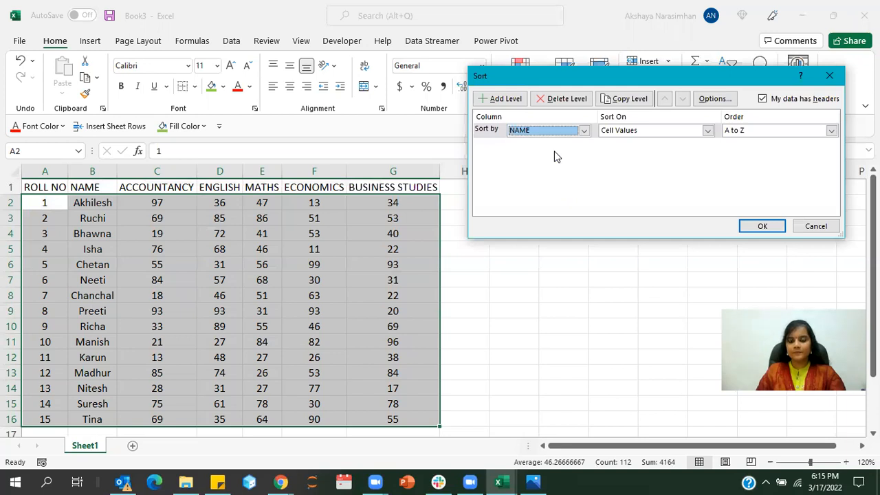
left_click(756, 131)
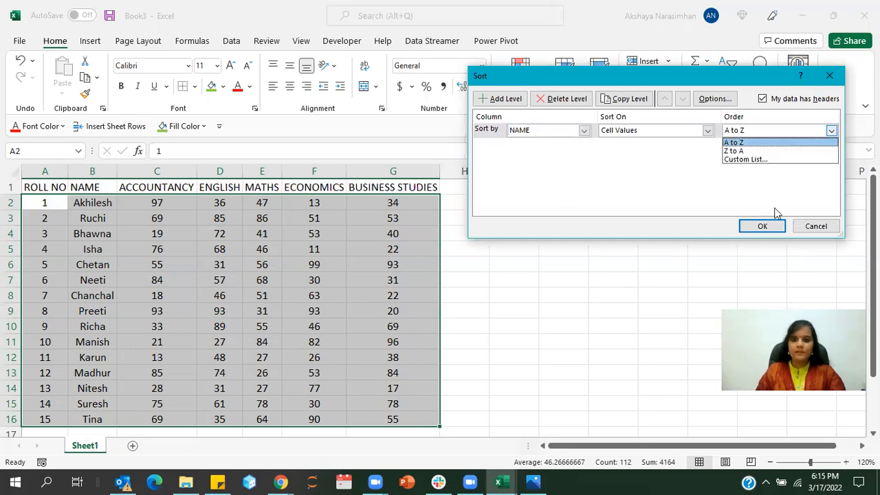
left_click(771, 229)
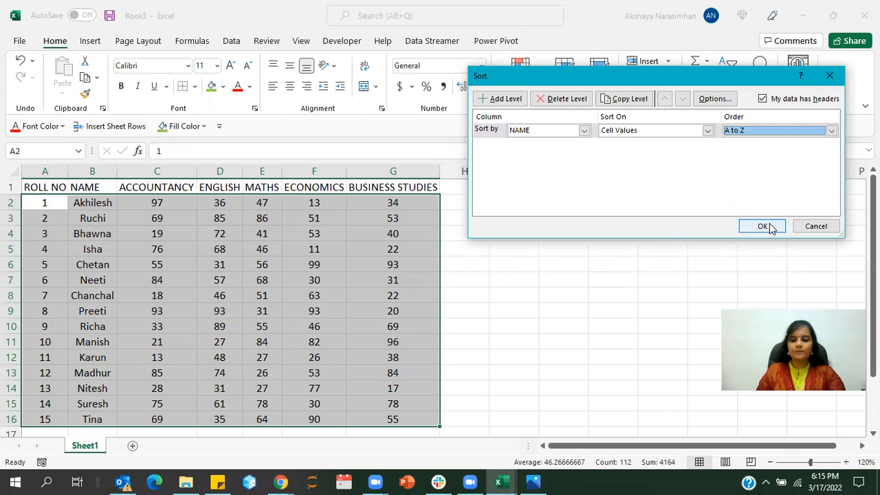
left_click(771, 228)
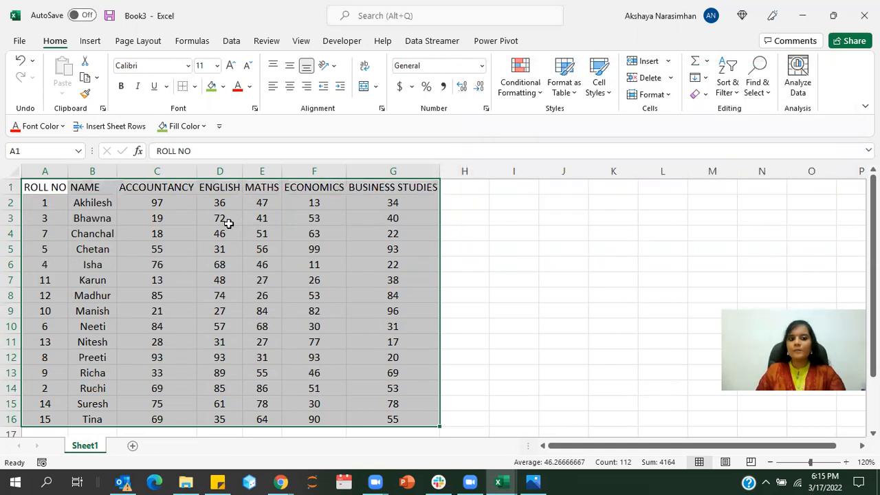
left_click(228, 224)
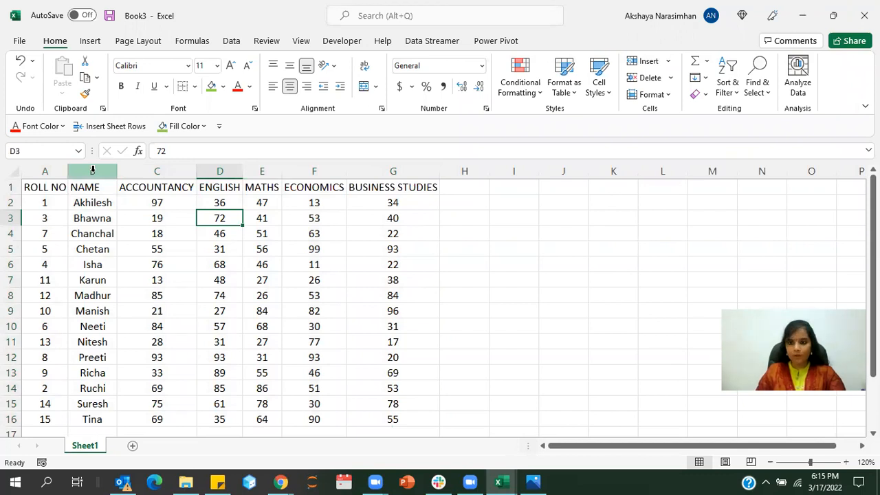
left_click(228, 238)
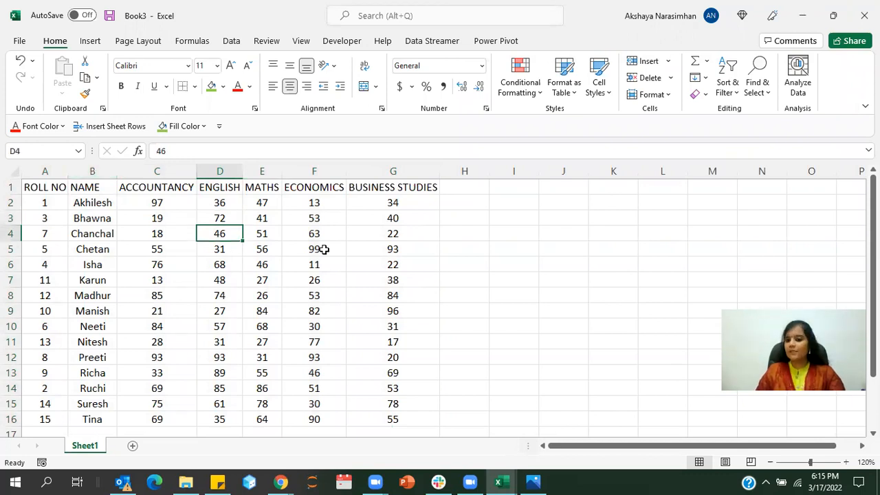
left_click(290, 292)
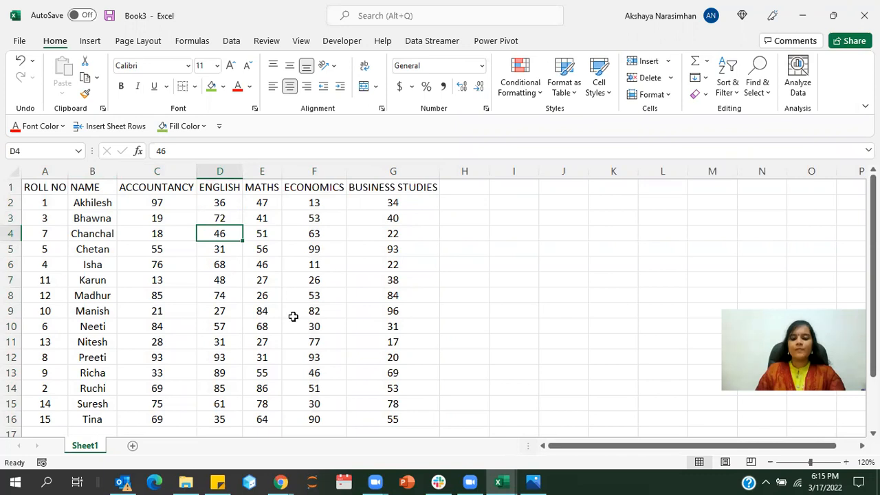
left_click(296, 352)
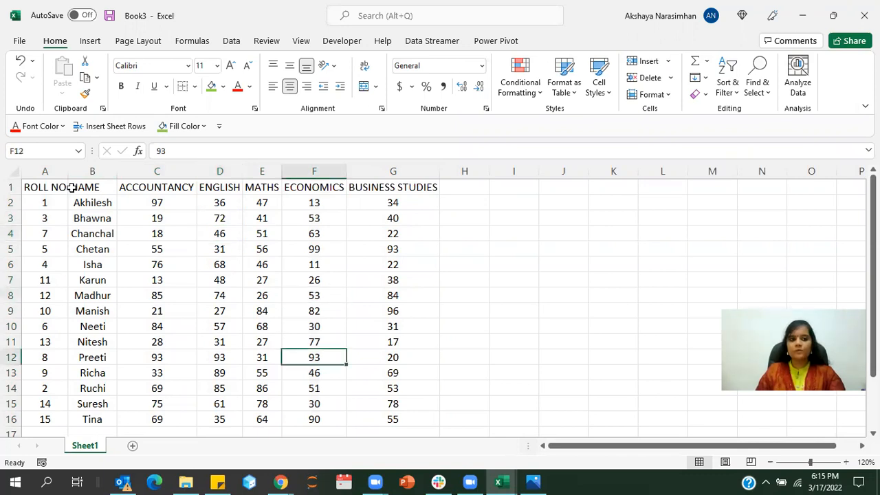
- Fill the header row A1:G1 with green and apply all borders to the marksheet range A1:G16
left_click_drag(44, 187, 393, 186)
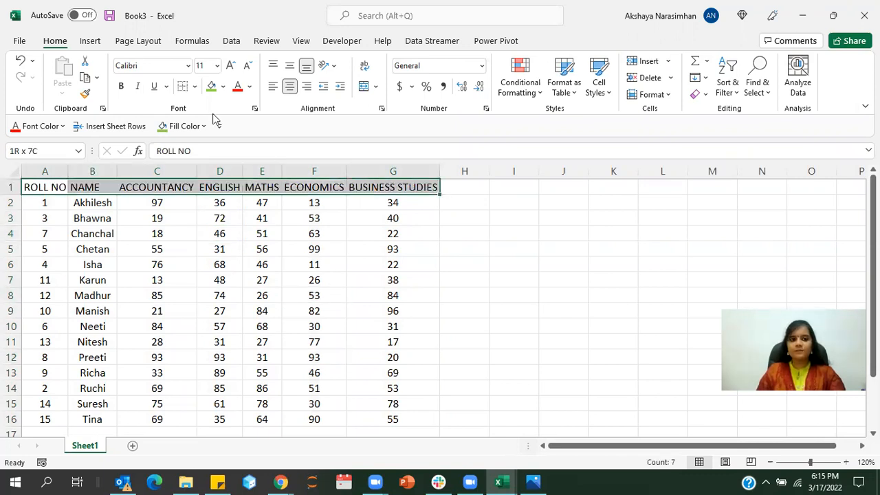
left_click(294, 258)
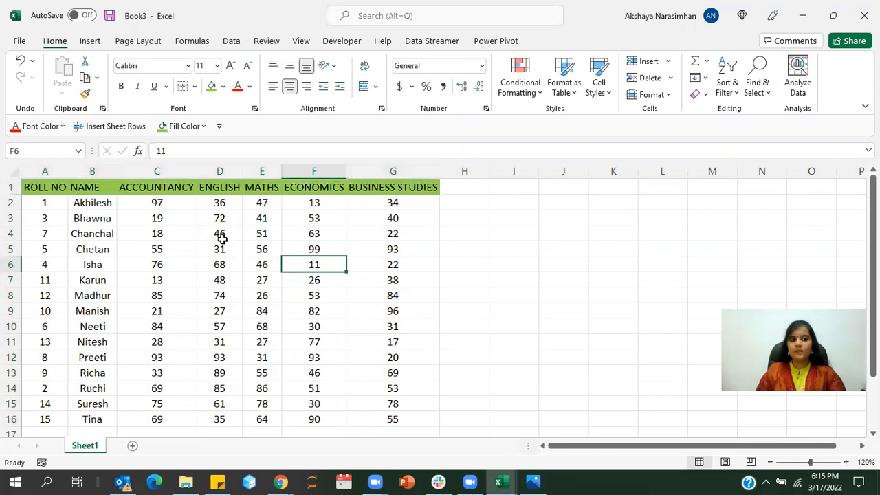
left_click_drag(45, 187, 408, 417)
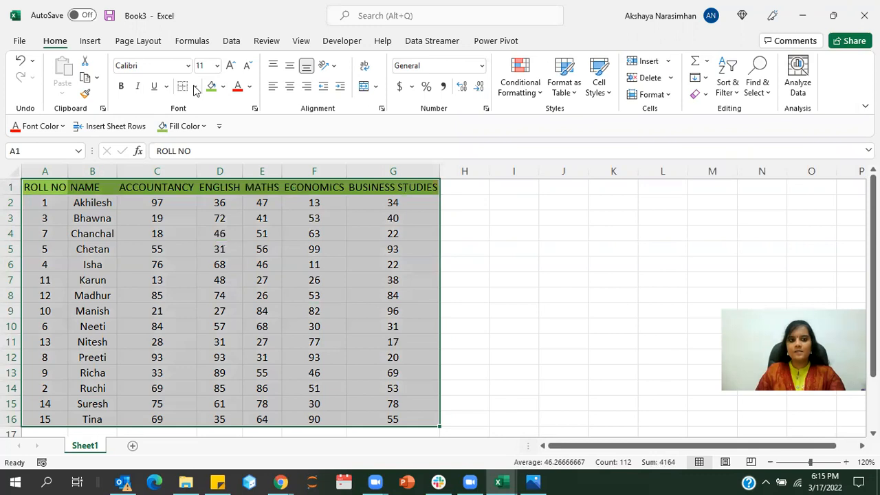
left_click(194, 86)
left_click(214, 212)
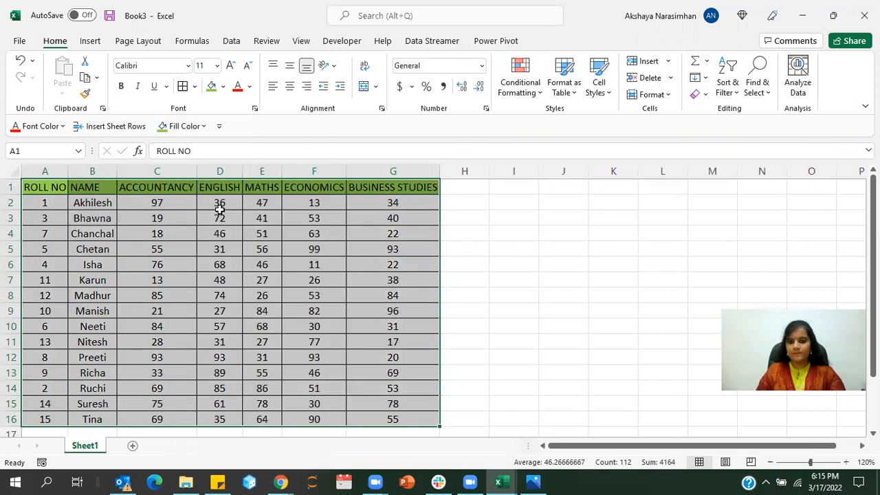
left_click(498, 251)
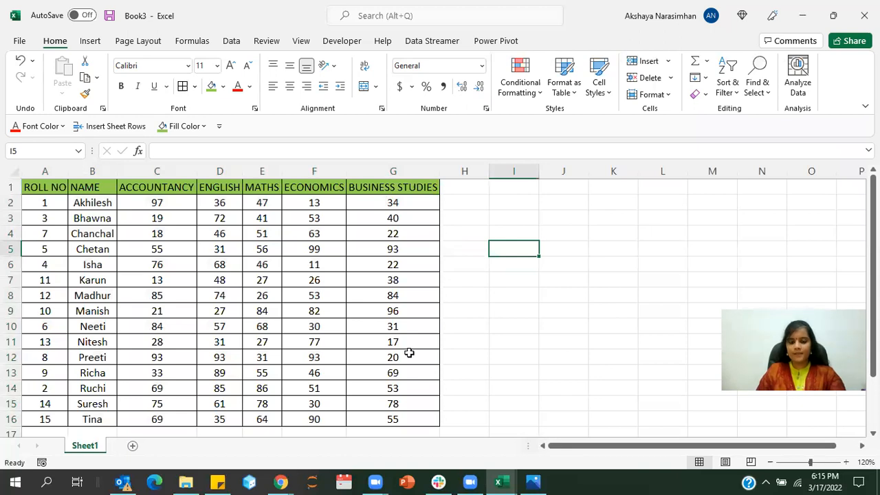
- Add a new worksheet and enter the title "Multiplication table of 10" in cell B2
left_click(133, 447)
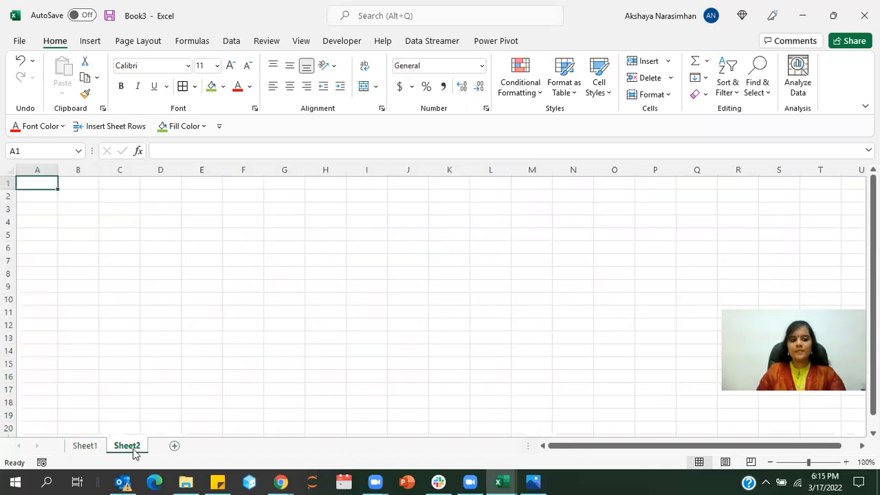
left_click(157, 352)
left_click(83, 195)
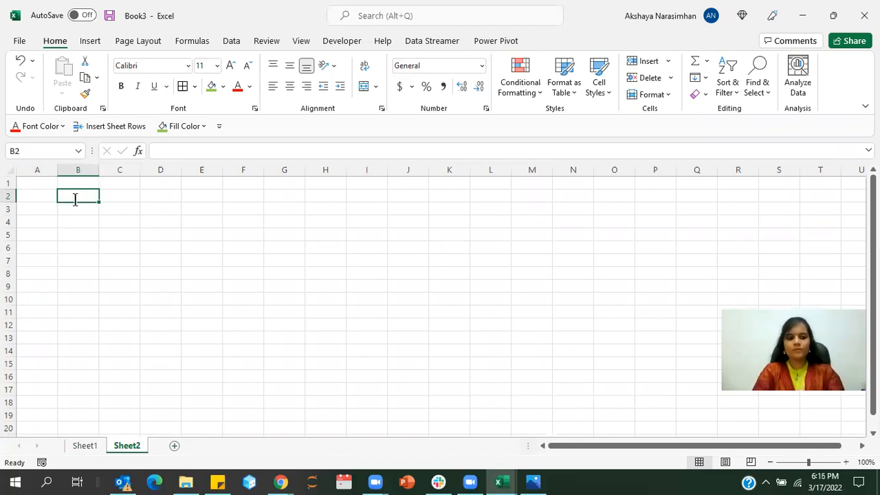
type("Multipl")
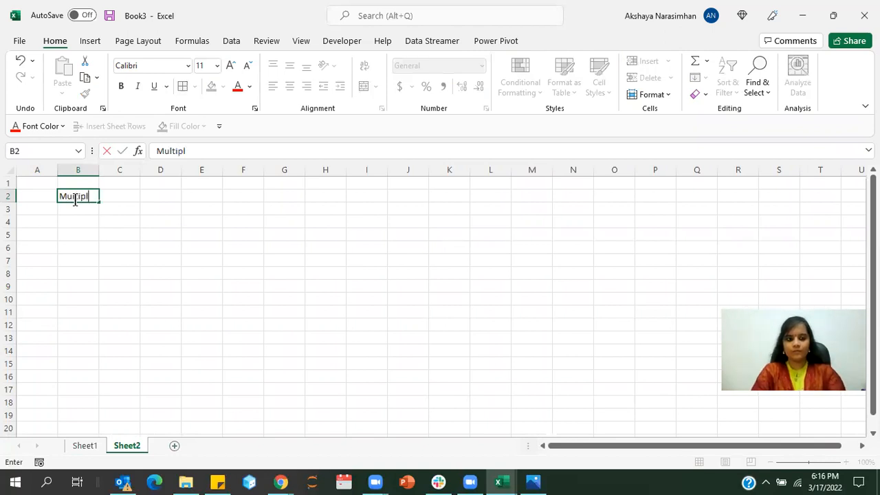
type("ication table of 10")
key("Return")
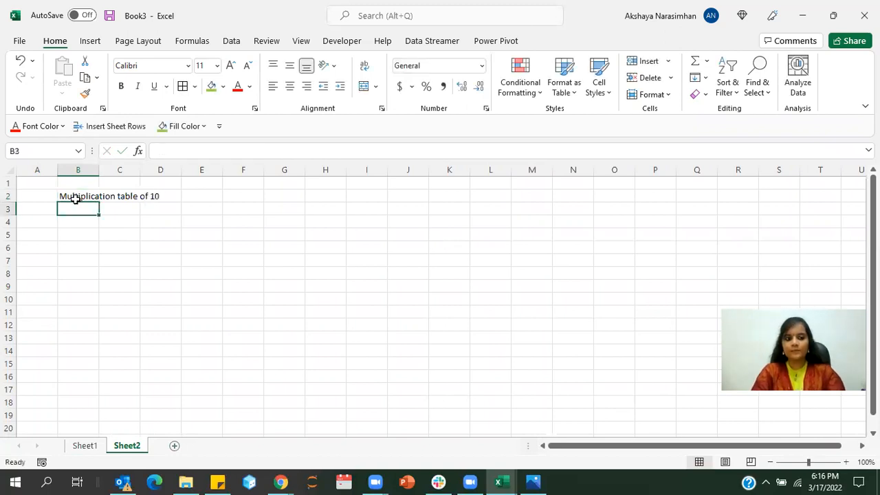
- Enter 10 in B3 and 20 in B4, and extend the series down column B to 230 in B25
type("11")
key("Return")
key("Up")
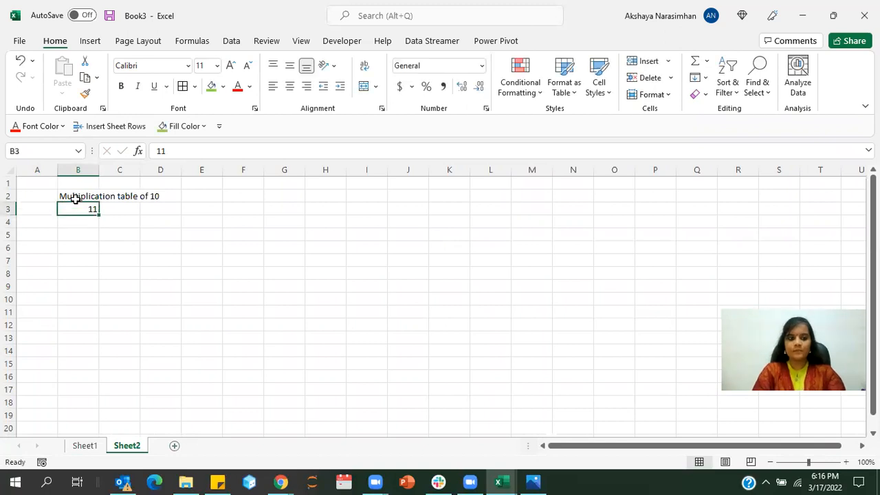
type("10")
key("Return")
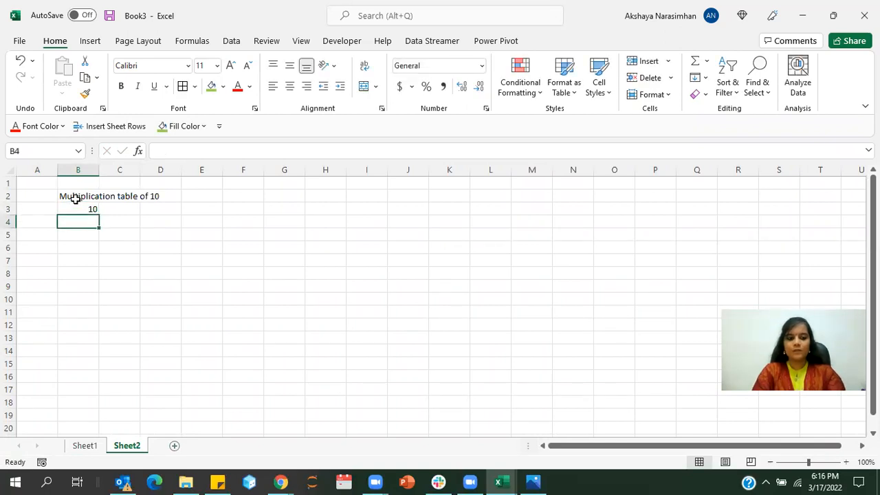
type("20")
key("Return")
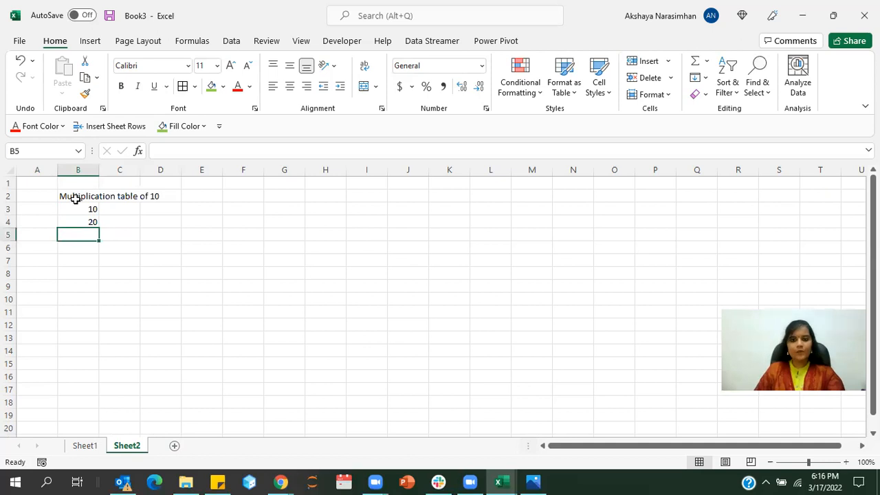
left_click_drag(85, 211, 88, 413)
left_click(91, 337)
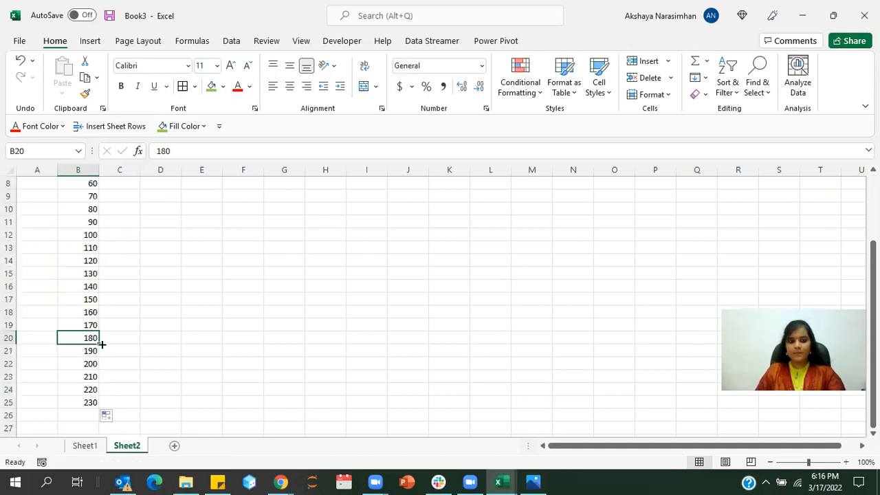
- Check the filled multiples of 10 in column B from the end of the series up to the title
left_click(89, 308)
scroll(90, 306, "up", 1)
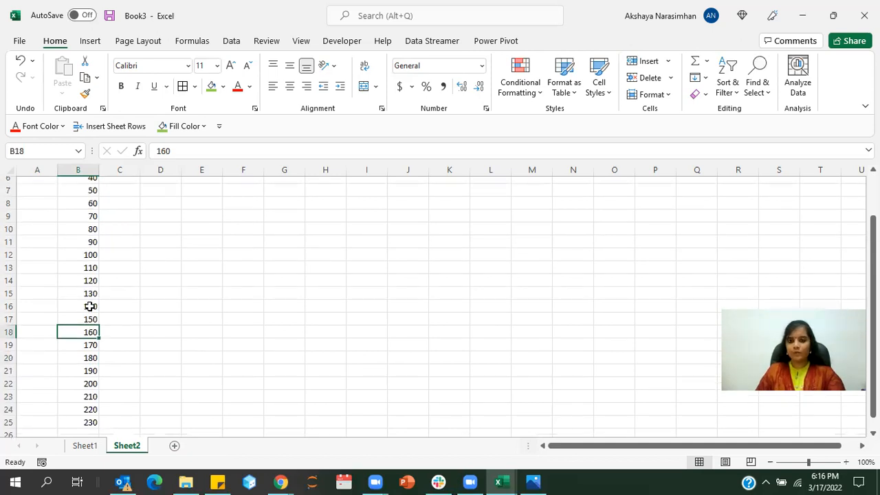
scroll(89, 307, "up", 3)
left_click(87, 205)
left_click(106, 381, "shift")
left_click_drag(76, 448, 71, 402)
left_click(71, 403)
scroll(71, 402, "up", 1)
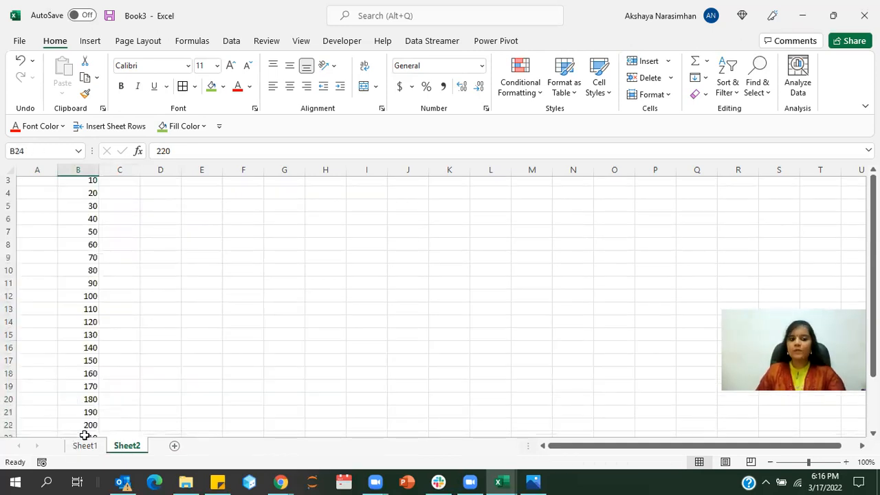
scroll(85, 440, "up", 1)
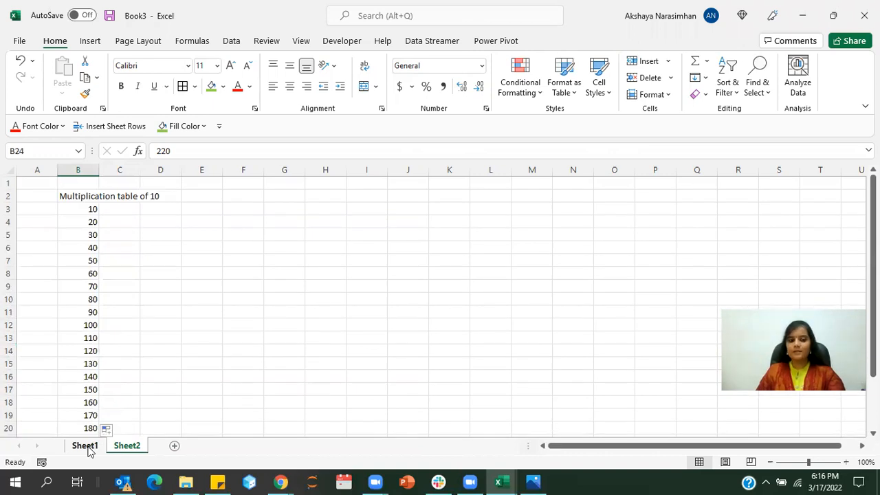
- Rename Sheet1 as Marksheet
right_click(87, 448)
left_click(122, 306)
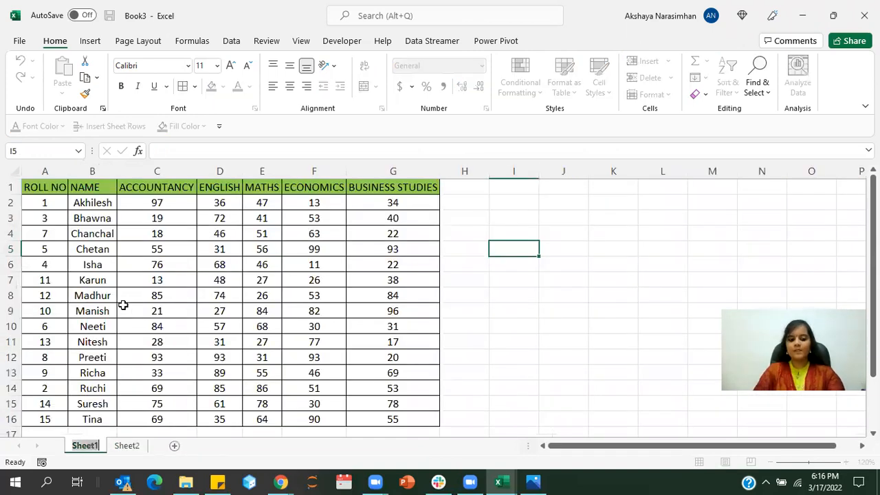
type("Marksheet")
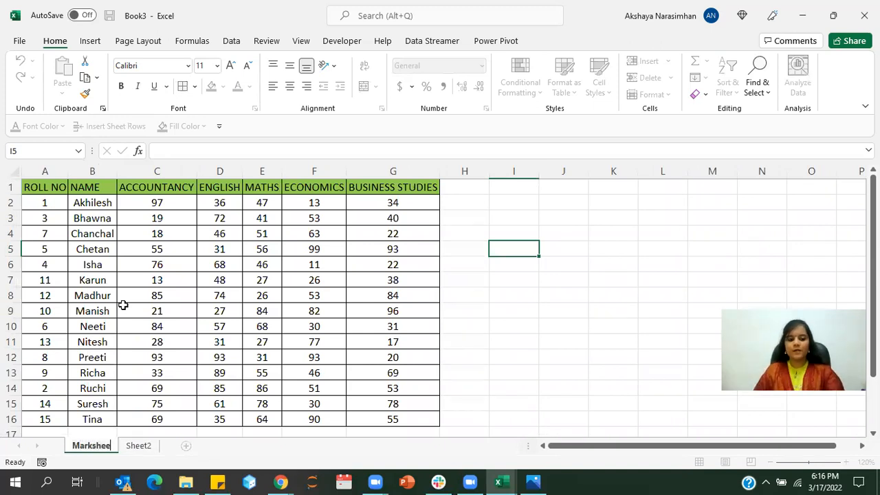
key("Return")
- Rename Sheet2 as Multiplication Table
right_click(134, 447)
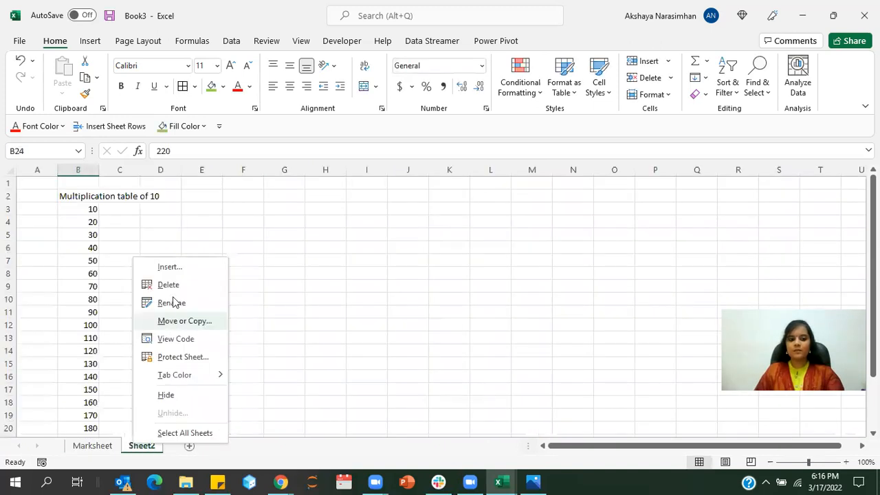
left_click(172, 300)
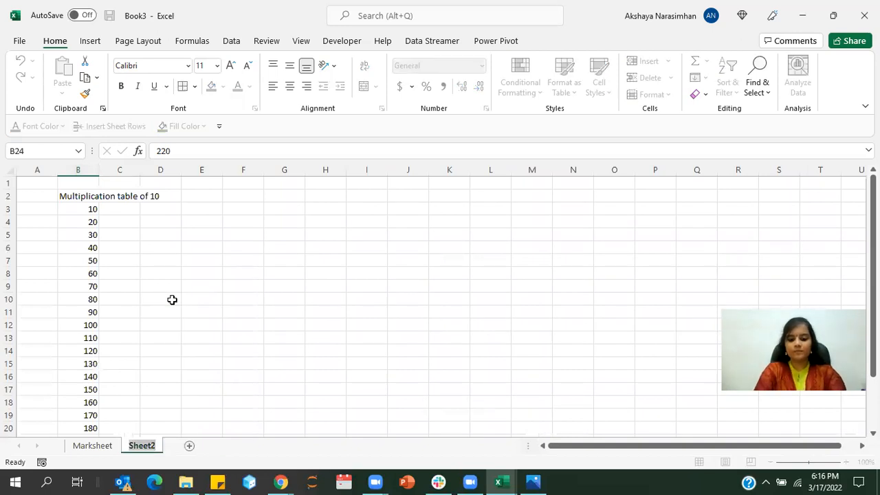
type("Multiplication Table")
left_click(172, 300)
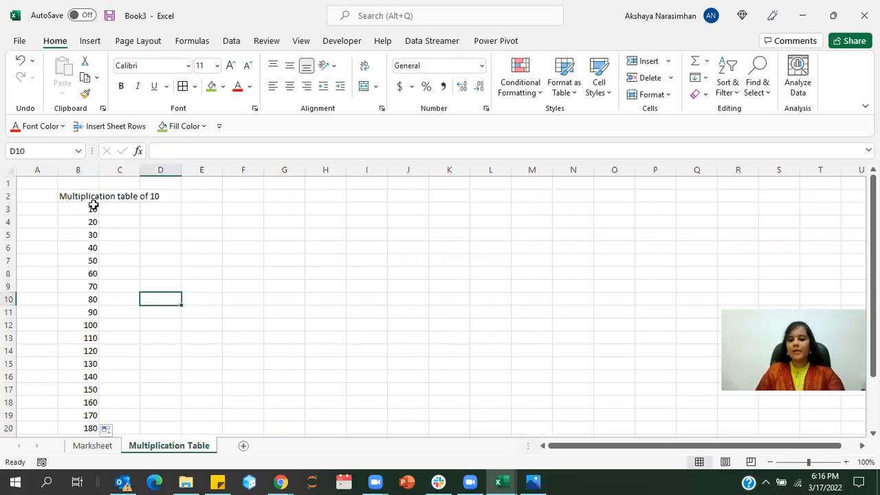
left_click(366, 338)
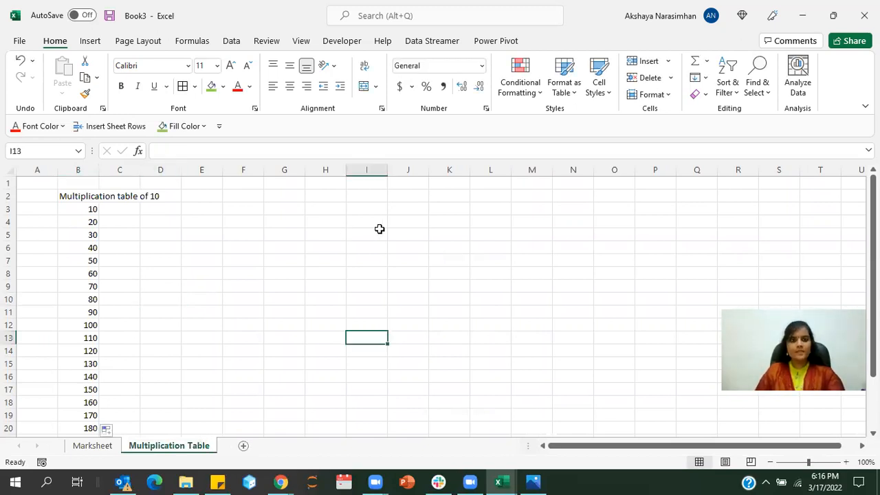
- Save the workbook to the Desktop as an Excel Workbook, named with the author's first name followed by "_Assignment 1"
left_click(20, 42)
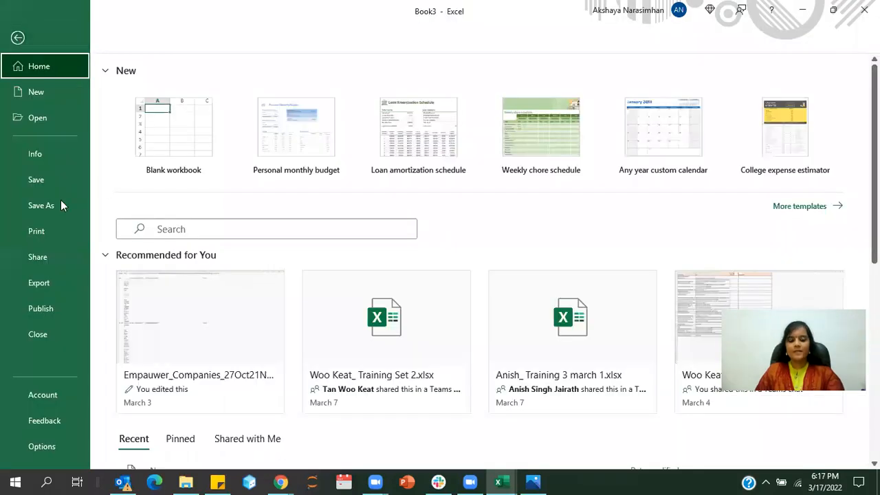
left_click(60, 201)
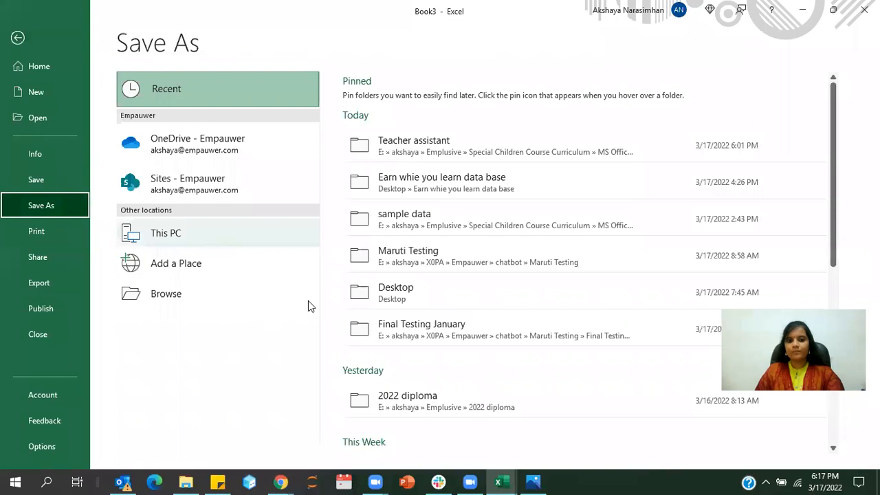
left_click(406, 304)
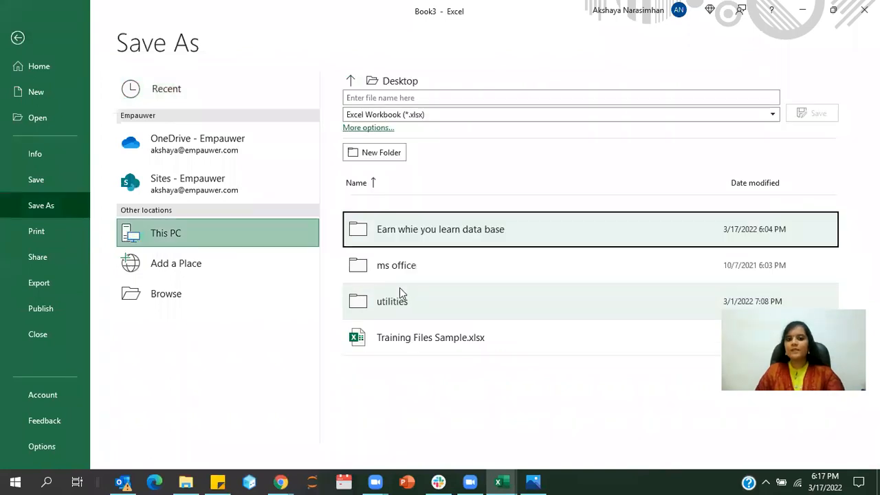
left_click(411, 97)
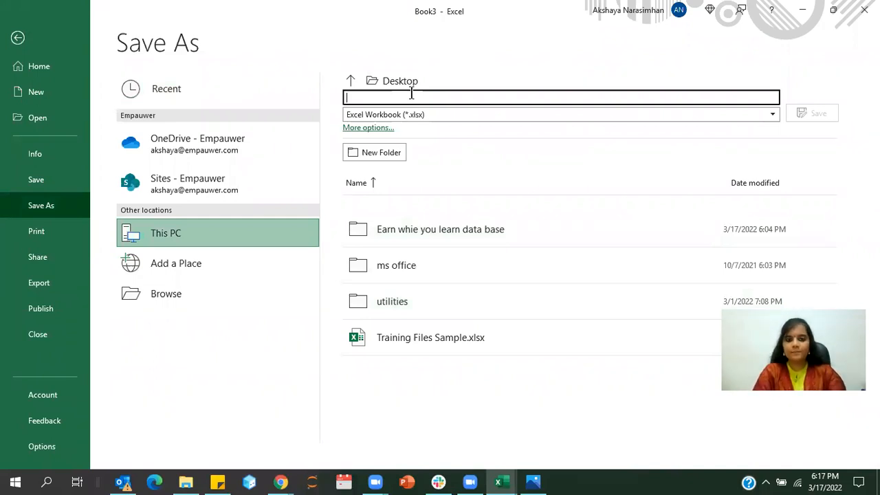
type("Akshaya_Assignment 1")
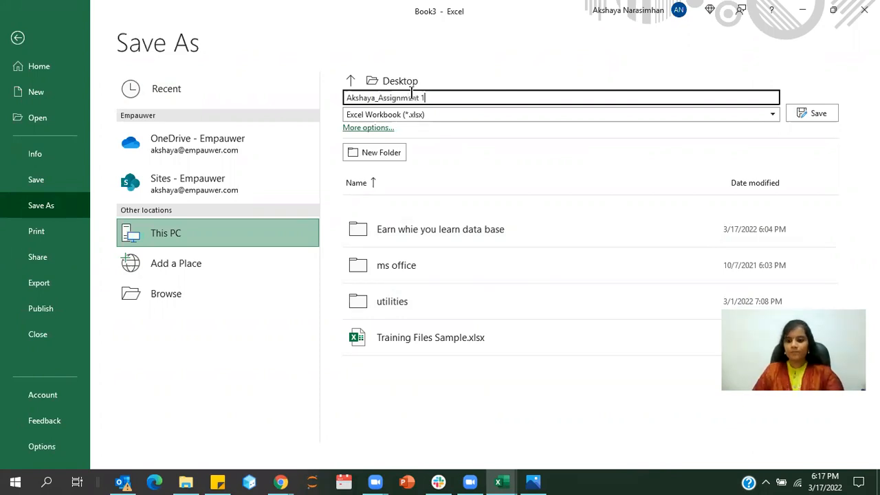
left_click(816, 112)
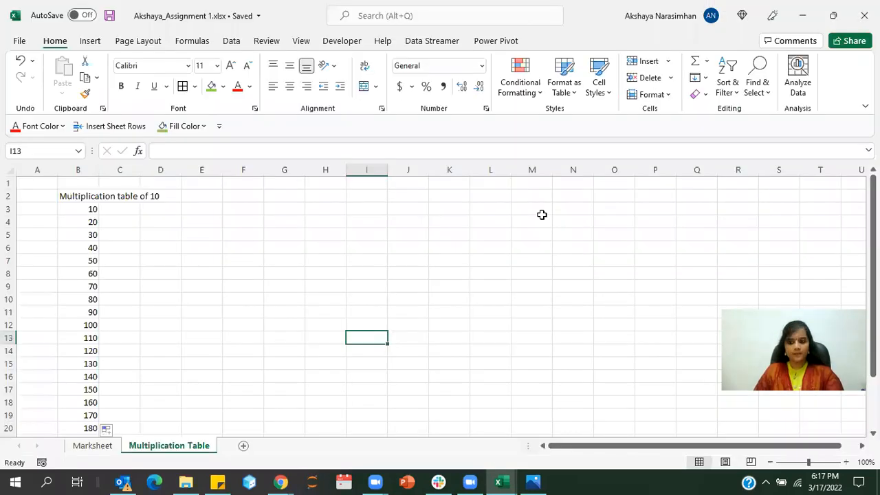
left_click(540, 220)
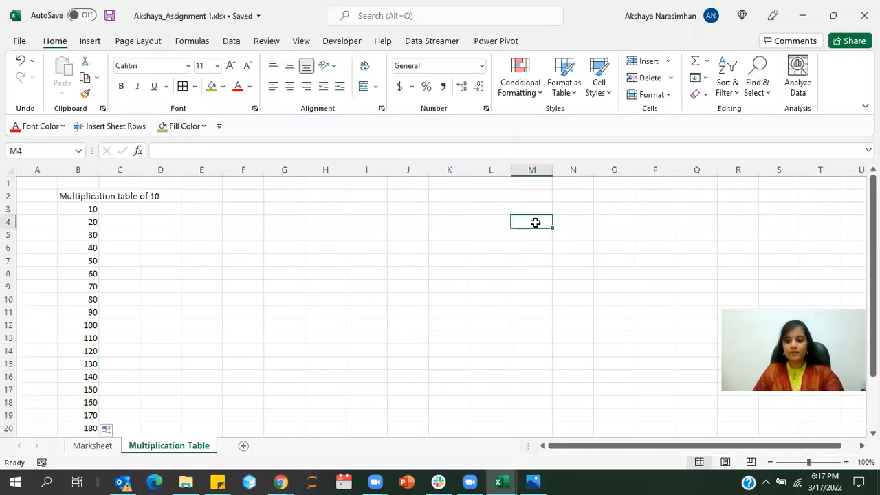
left_click(448, 283)
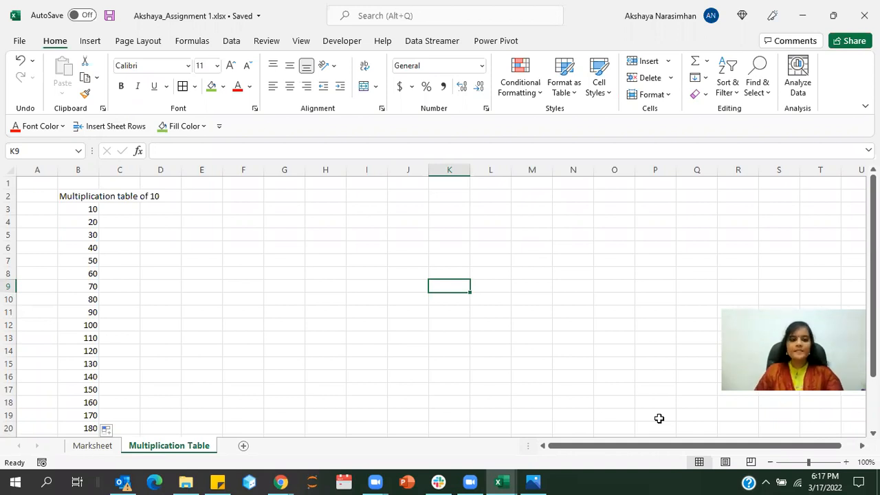
- Review the Marksheet header row and data range A2:G16, and the multiples of 10 on the Multiplication Table sheet
left_click(92, 446)
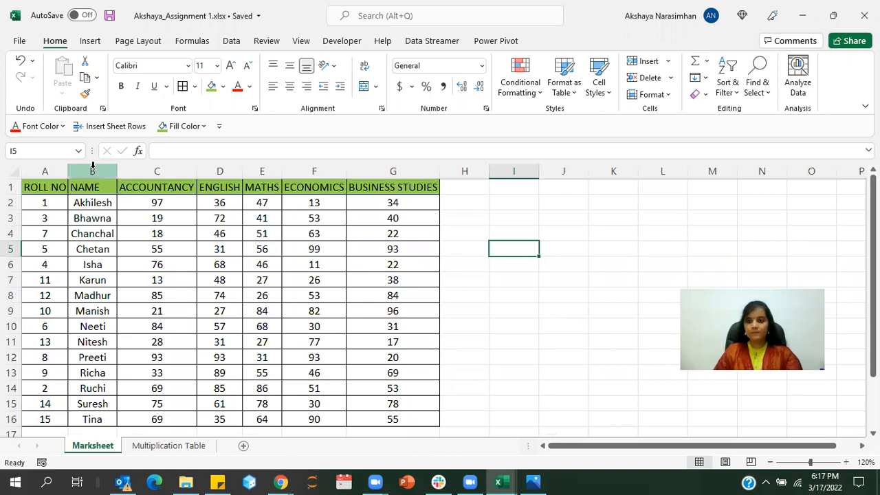
left_click_drag(50, 190, 385, 180)
left_click_drag(38, 203, 373, 418)
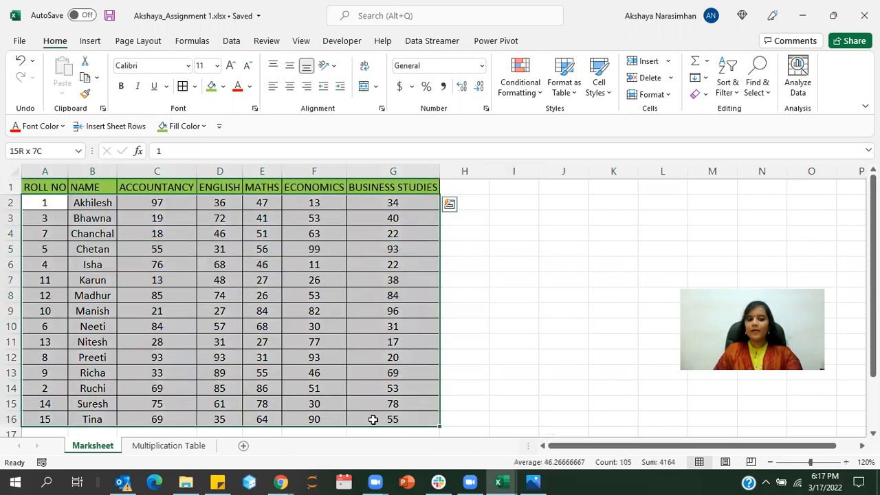
left_click(198, 446)
left_click(157, 299)
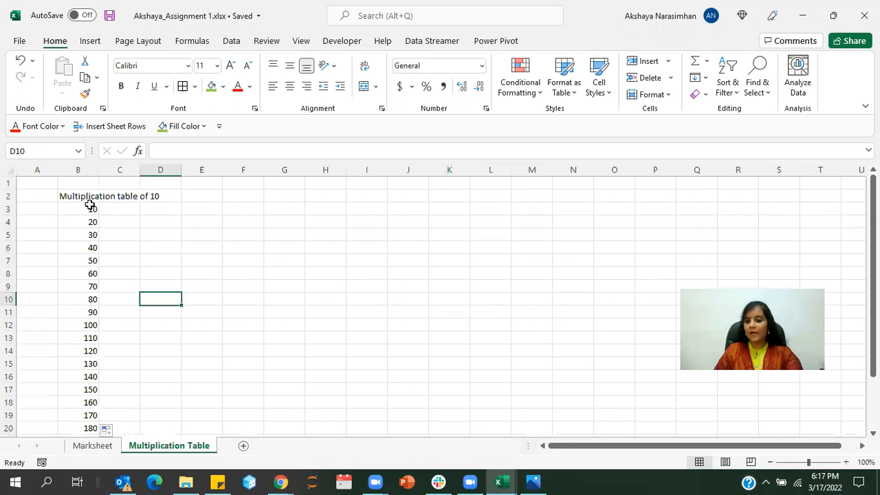
left_click_drag(88, 216, 86, 377)
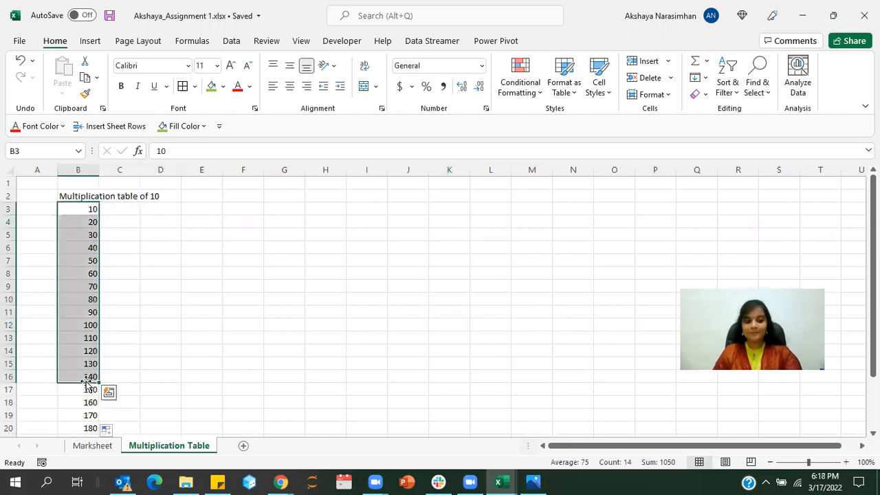